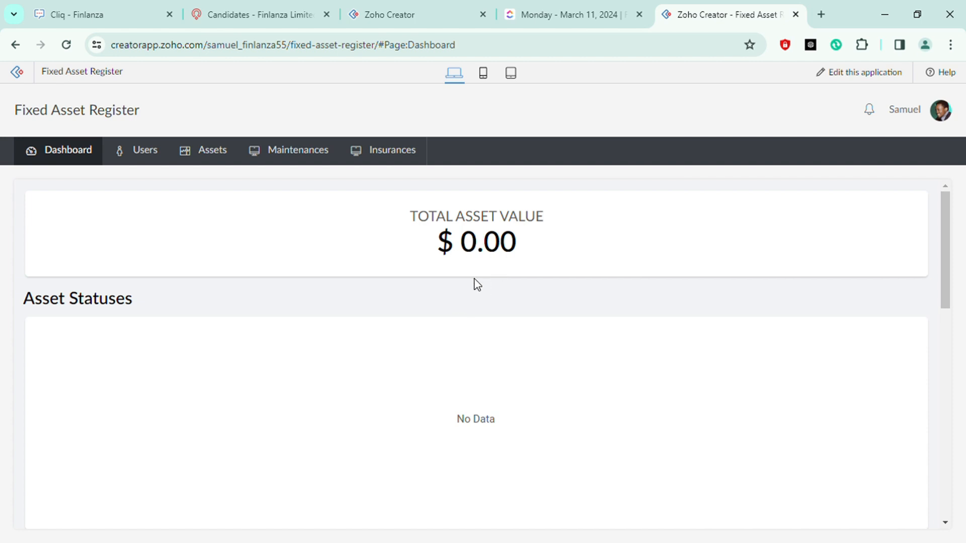
Review the dashboard summaries and open the Buildings report in a new tab before closing it
scroll(414, 275, "down", 2)
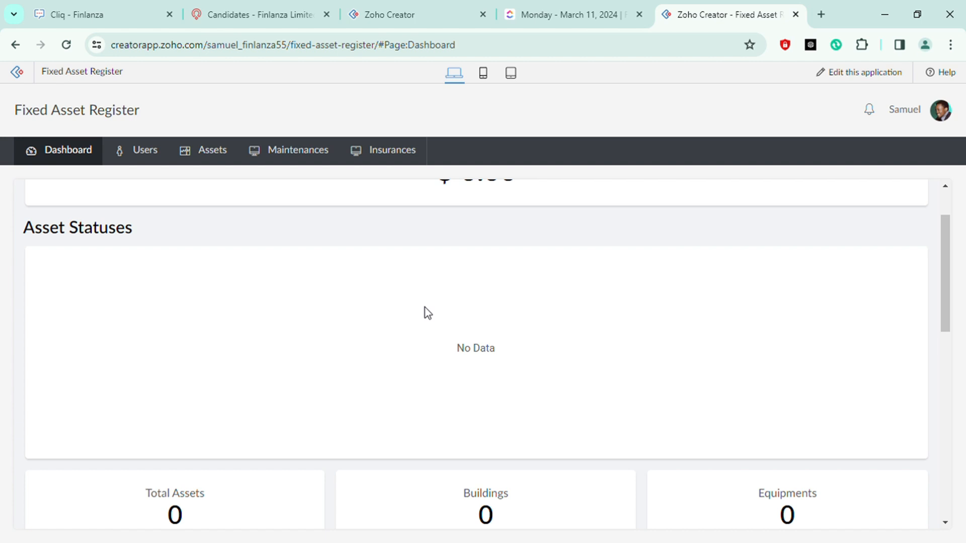
scroll(475, 312, "down", 3)
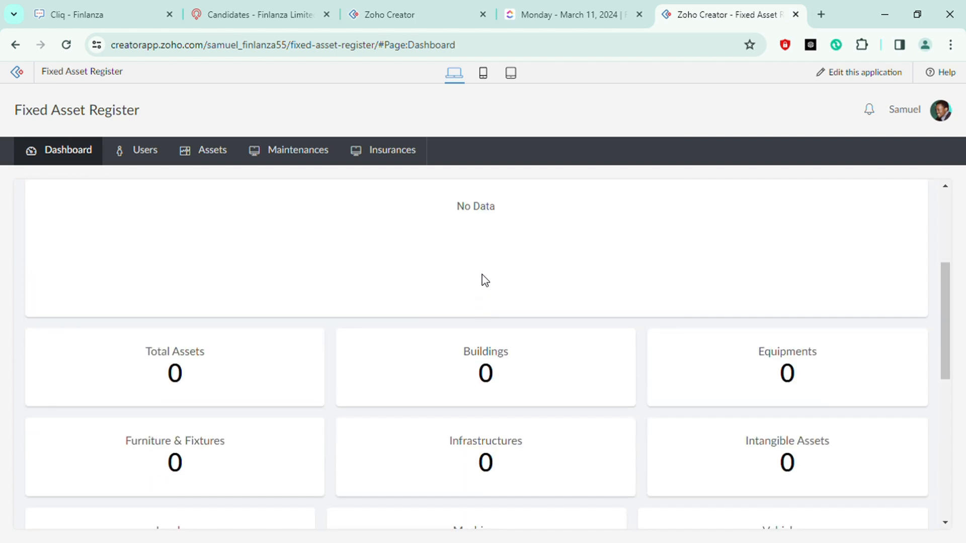
scroll(484, 262, "down", 2)
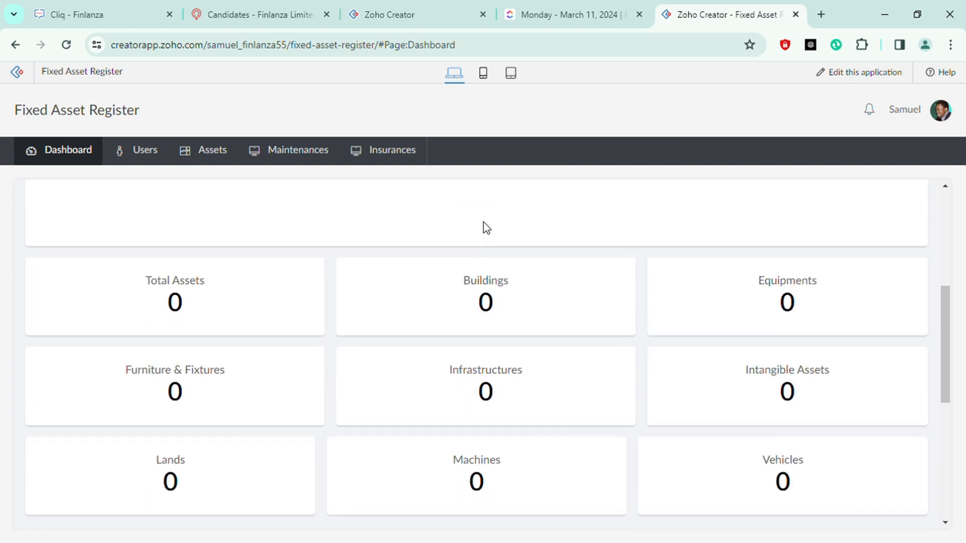
scroll(485, 222, "down", 2)
scroll(275, 254, "up", 1)
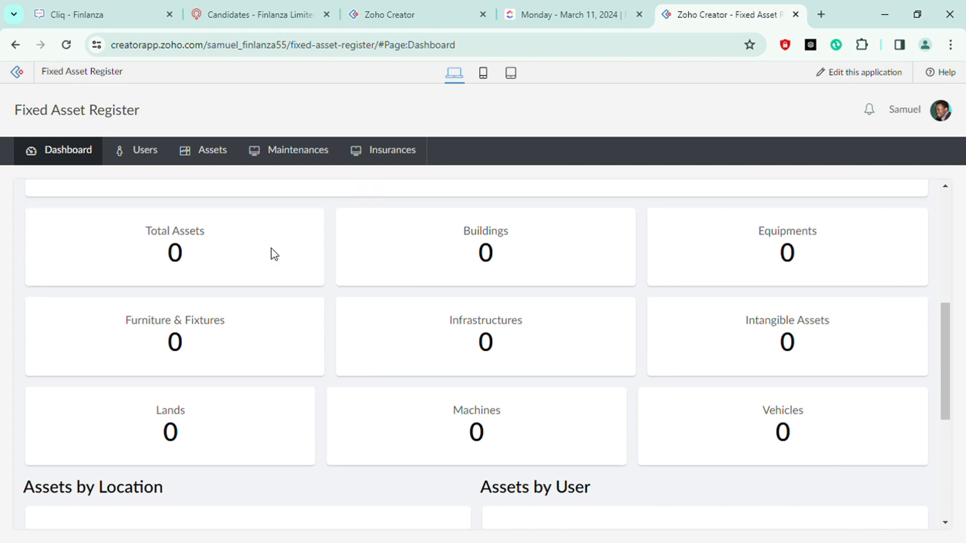
scroll(275, 253, "up", 2)
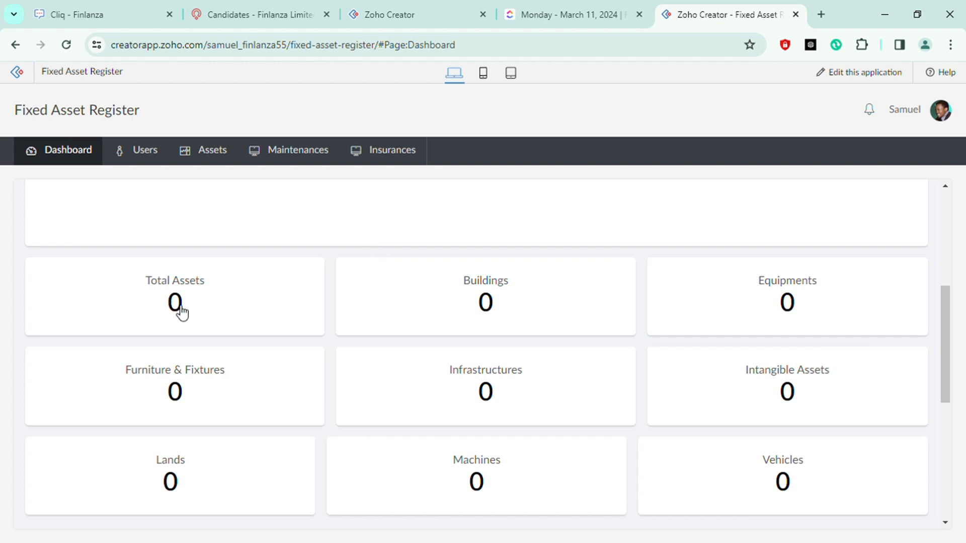
left_click(486, 303)
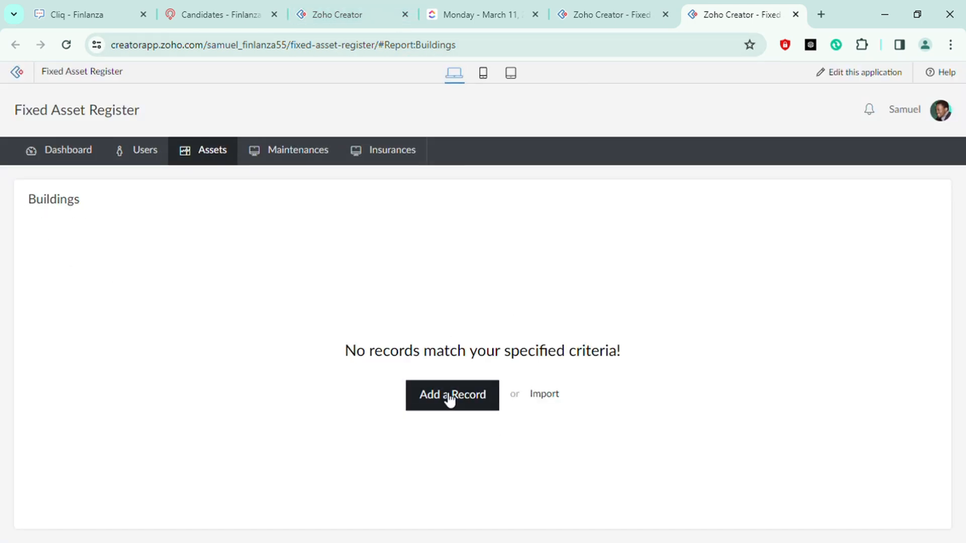
left_click(798, 15)
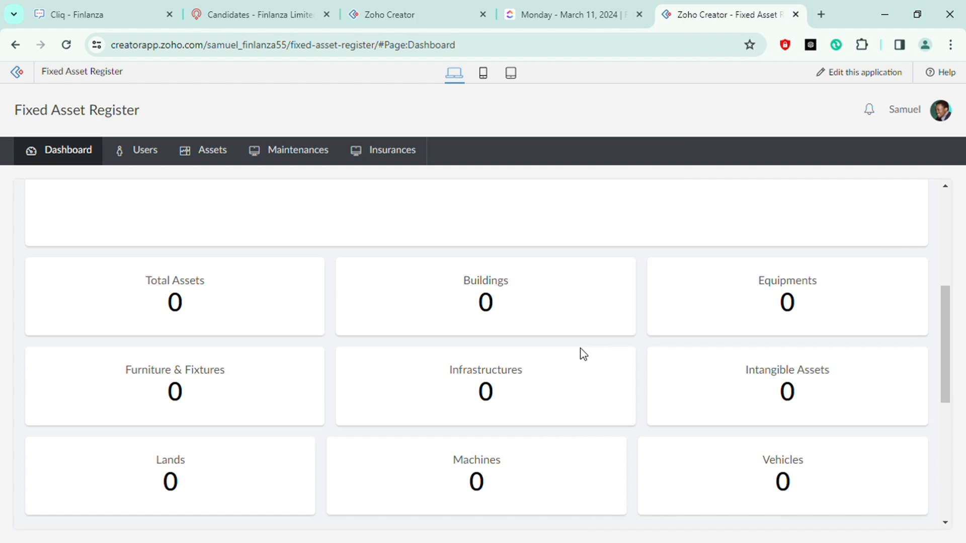
Scroll through the lower dashboard sections and open the app's Help page
scroll(586, 352, "down", 4)
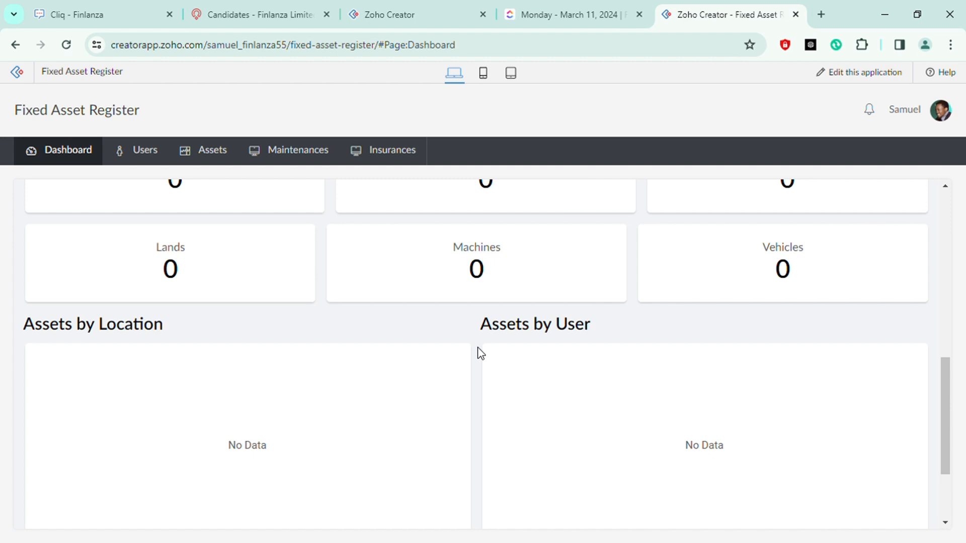
scroll(480, 353, "down", 1)
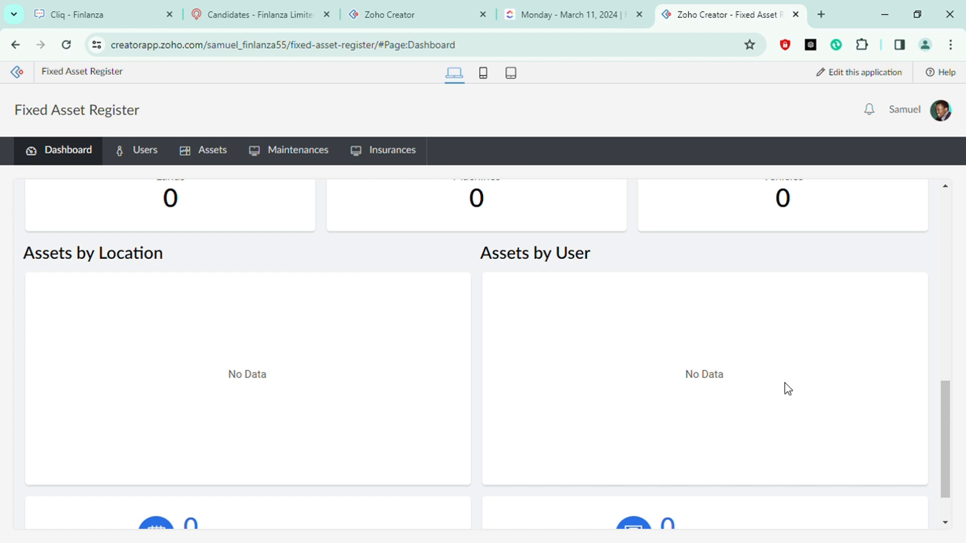
scroll(780, 413, "down", 2)
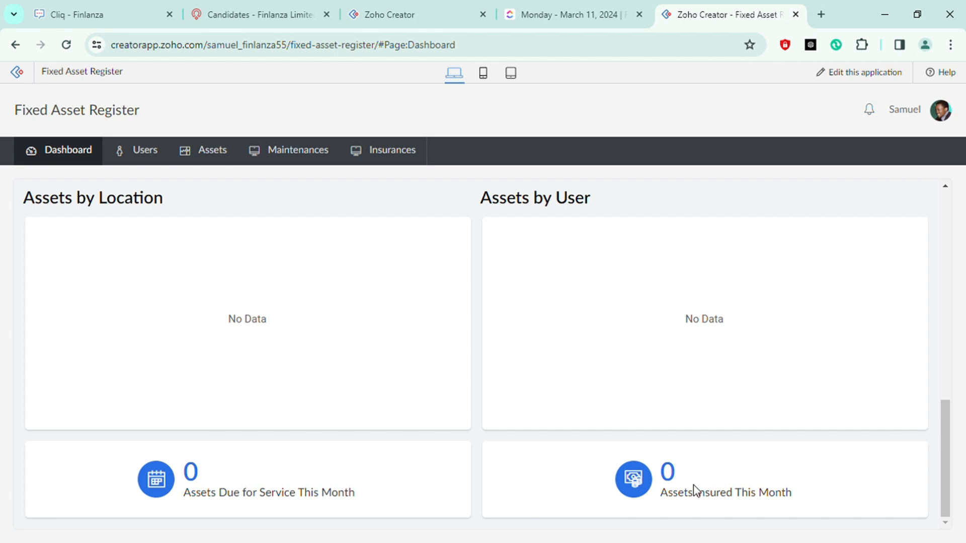
mouse_move(281, 151)
scroll(453, 382, "up", 5)
scroll(459, 376, "up", 5)
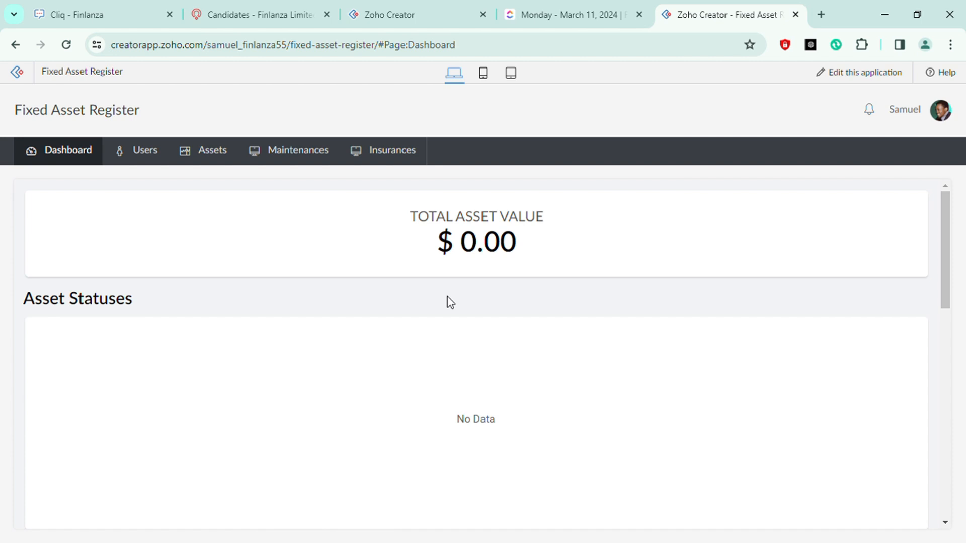
mouse_move(61, 153)
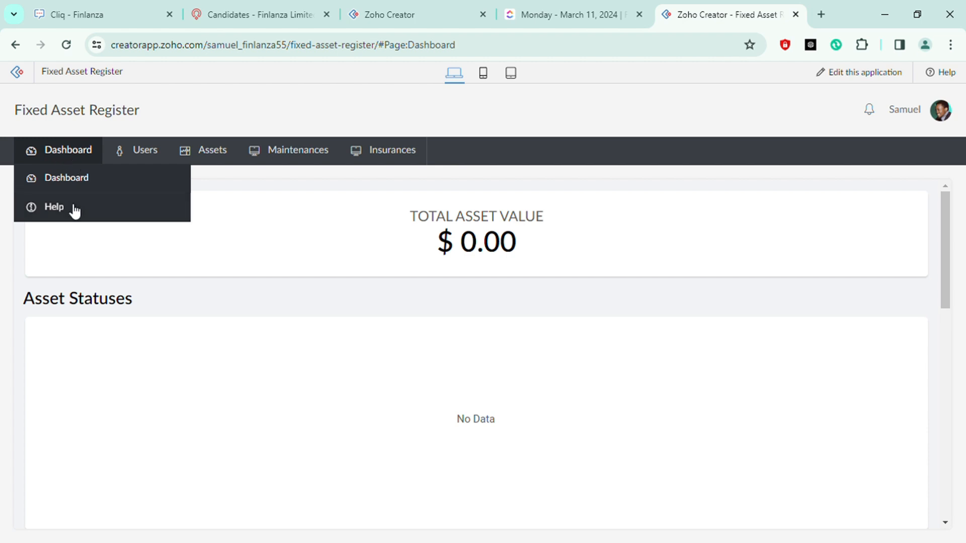
left_click(54, 207)
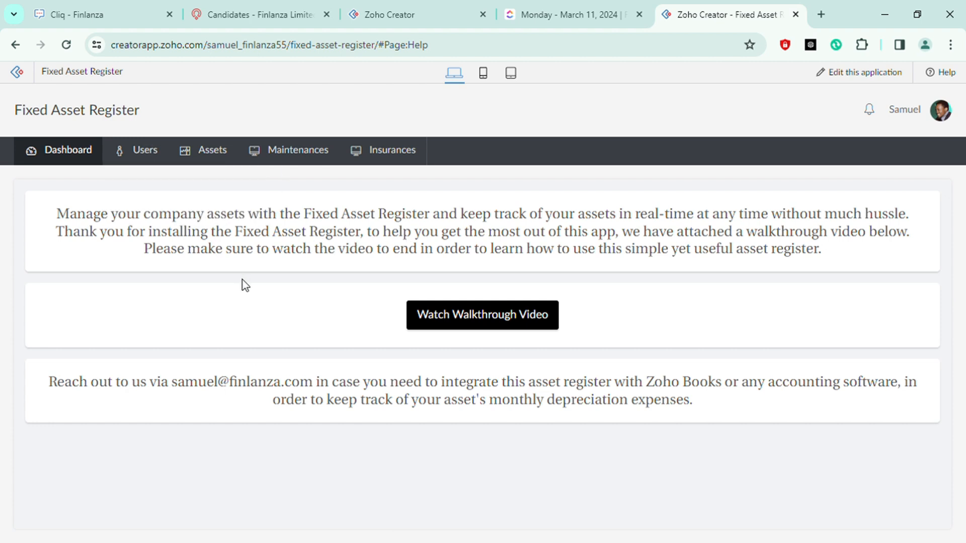
Open the Add User form and enter the user's name and e-mail address
mouse_move(145, 158)
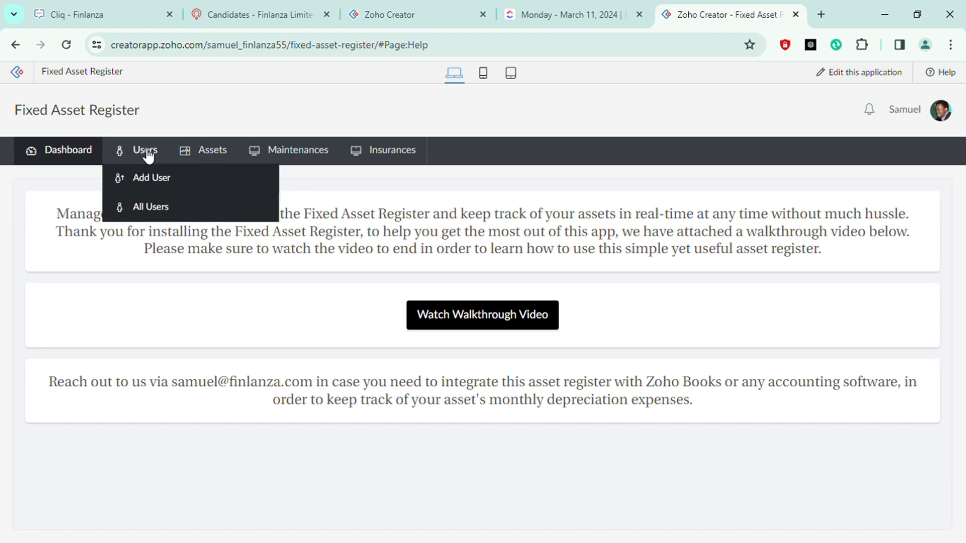
left_click(161, 181)
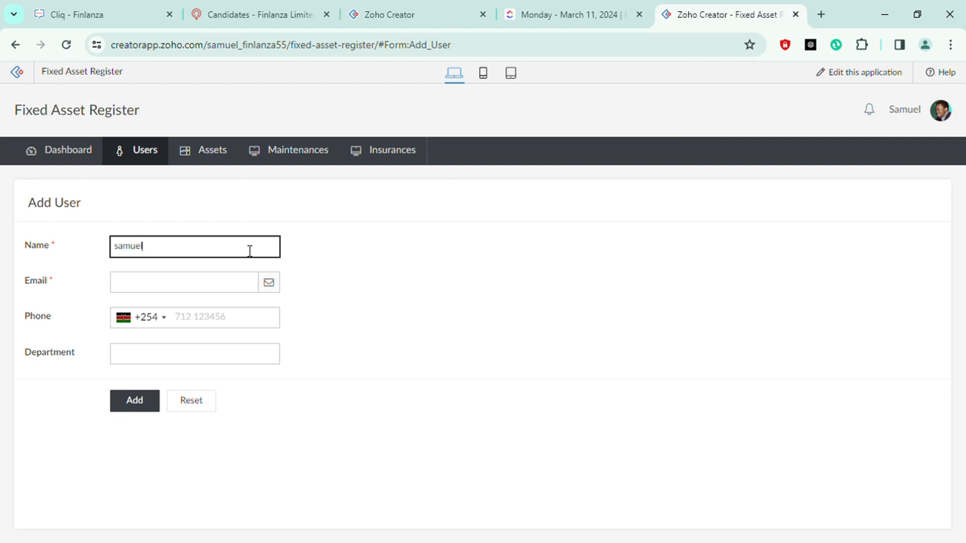
left_click(237, 284)
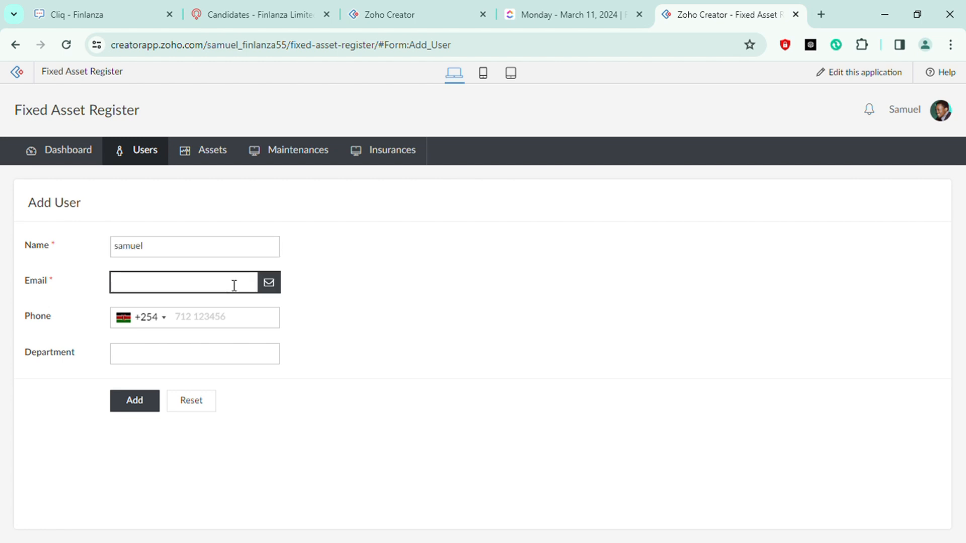
left_click(237, 307)
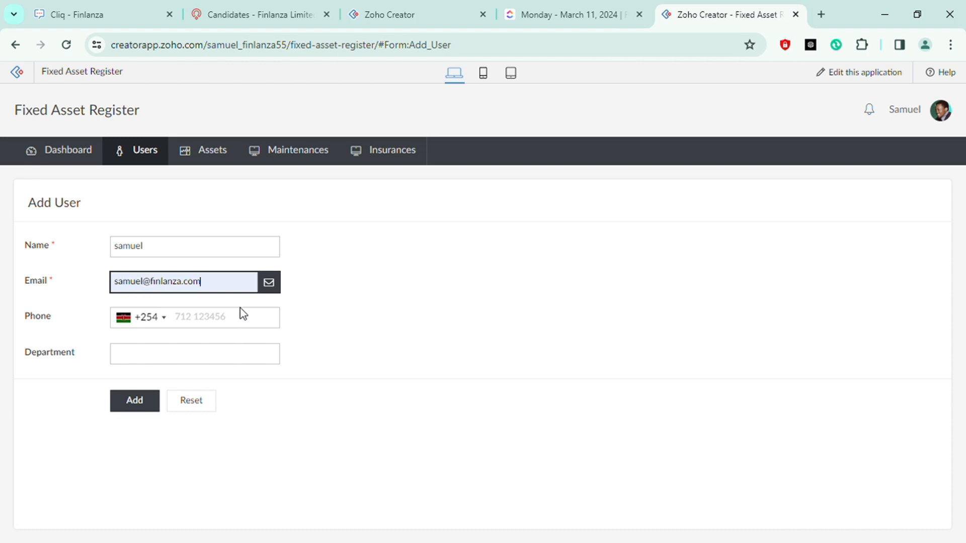
Set the user's phone country code to Guatemala +502 and the department to Technology
left_click(168, 325)
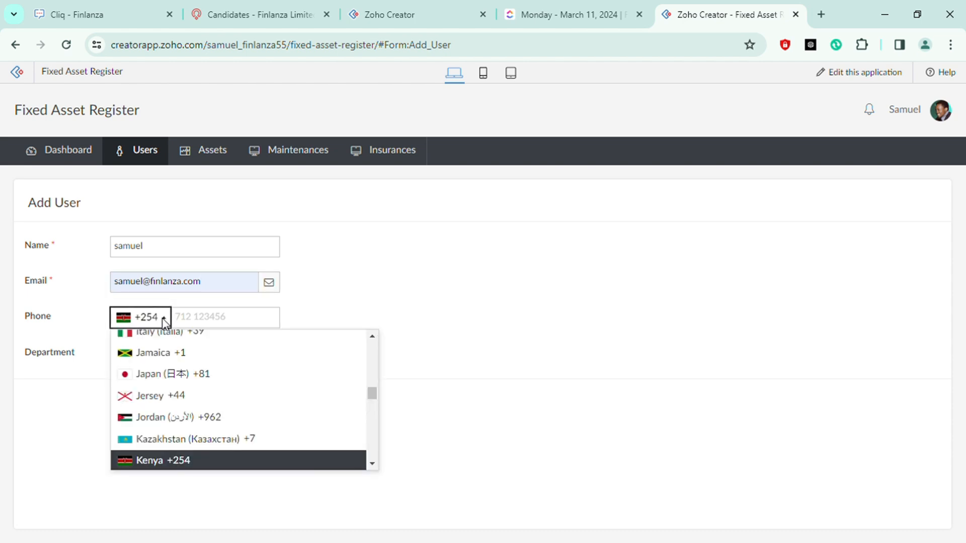
scroll(233, 403, "up", 2)
scroll(233, 403, "up", 4)
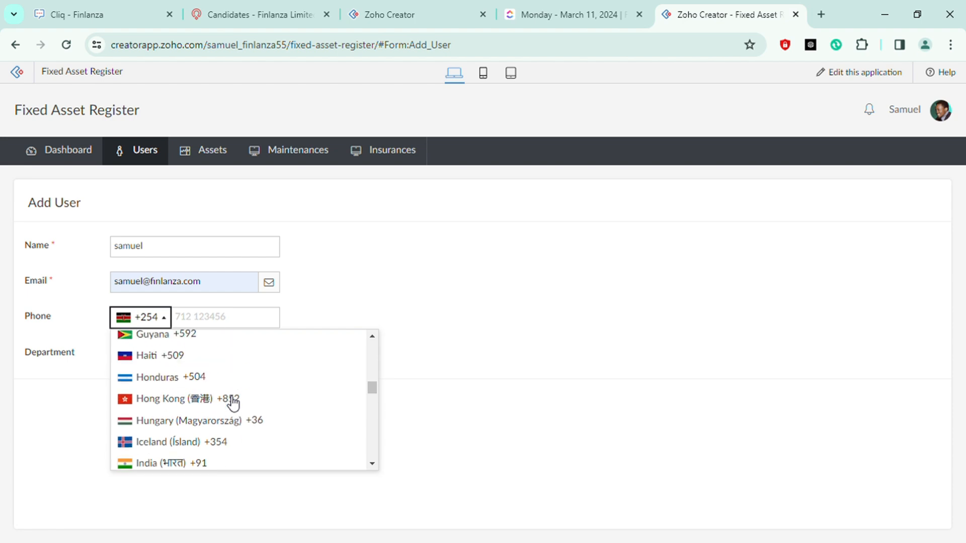
scroll(233, 403, "up", 2)
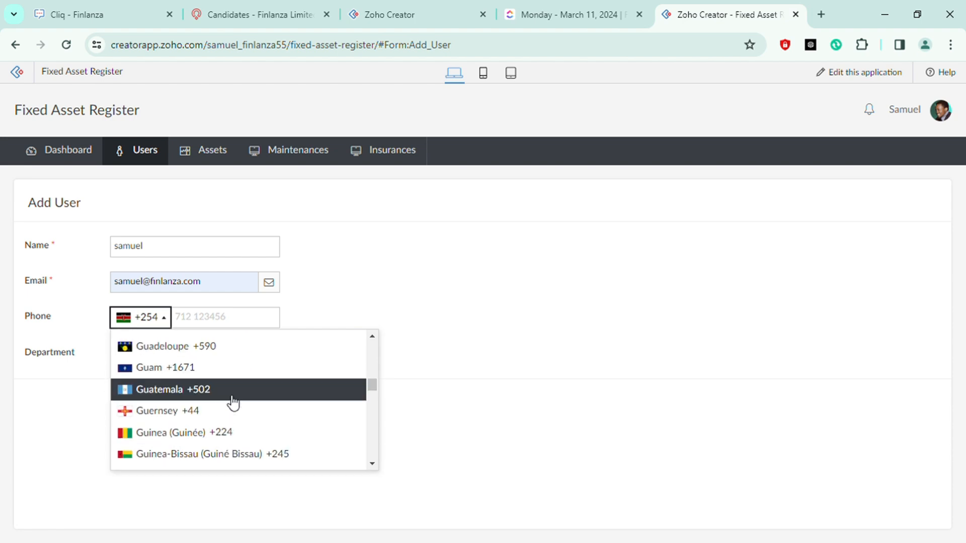
left_click(233, 402)
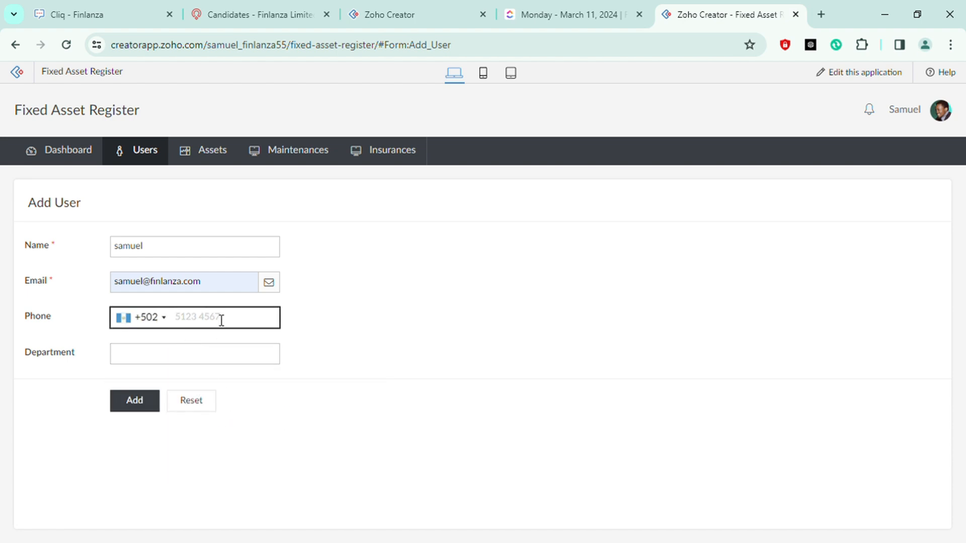
left_click(227, 357)
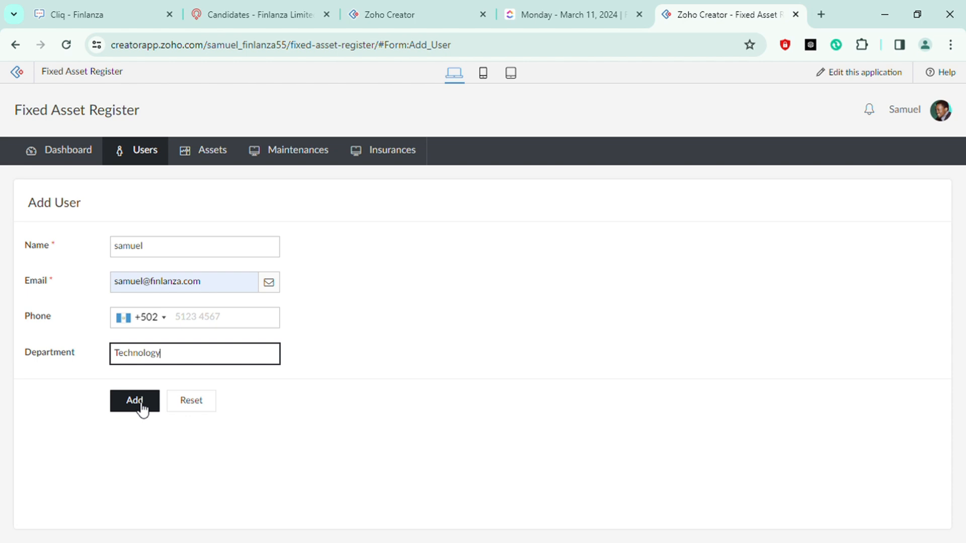
Open the All Users list
mouse_move(140, 168)
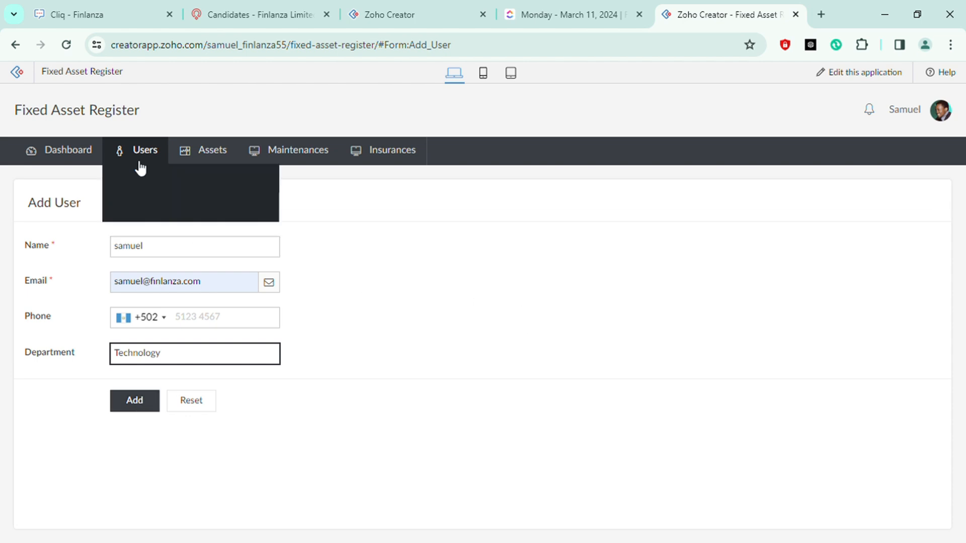
mouse_move(162, 153)
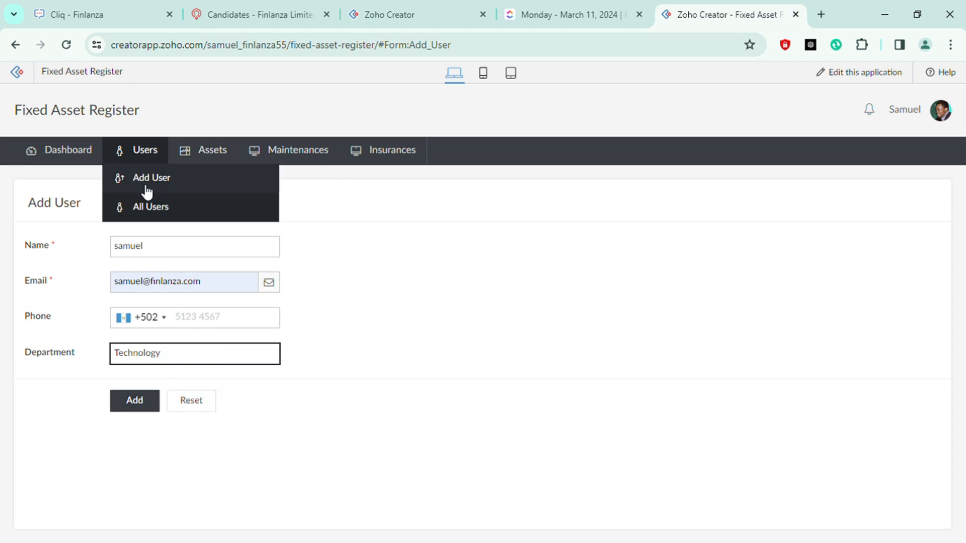
left_click(153, 208)
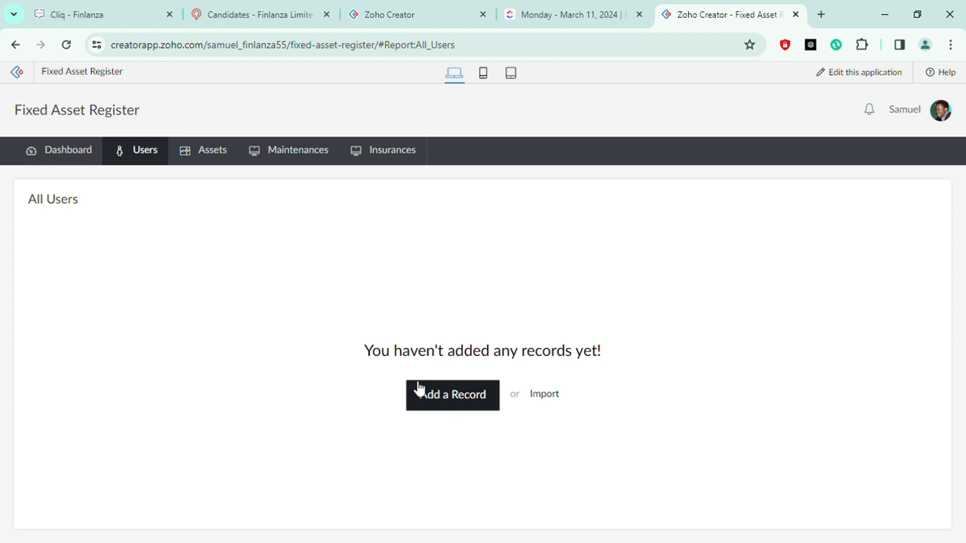
Open the Add Asset form, look over its fields, and enter BMW M5 CS SEDAN as the asset name
mouse_move(201, 156)
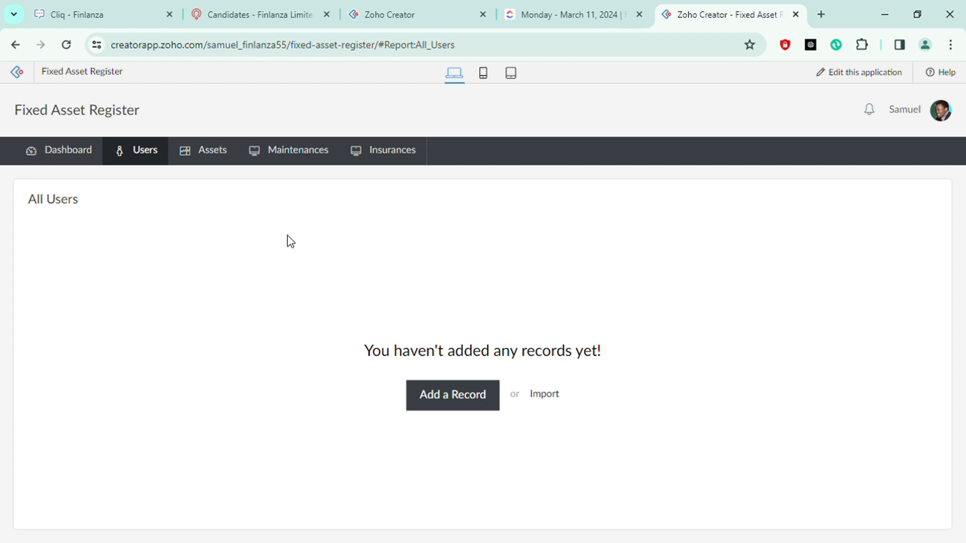
mouse_move(224, 157)
left_click(233, 181)
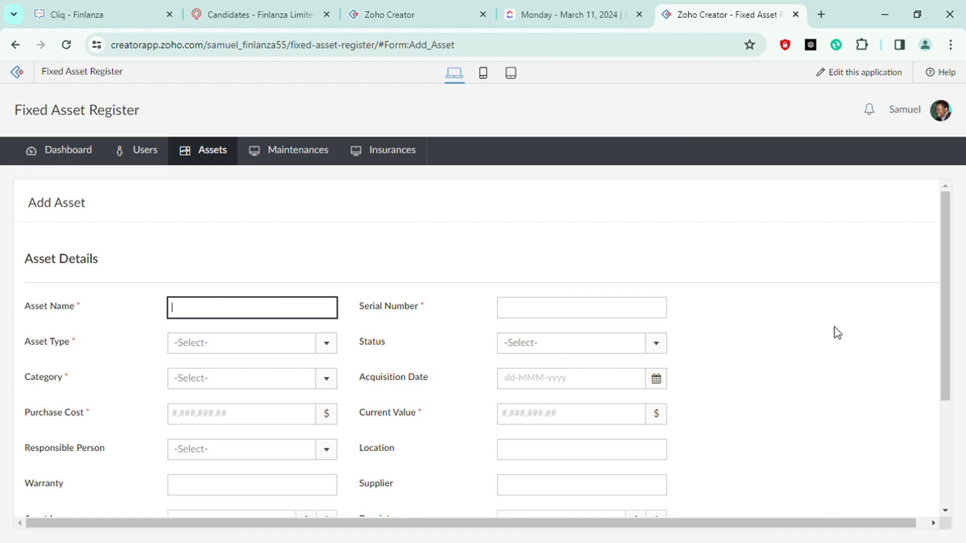
scroll(837, 331, "down", 3)
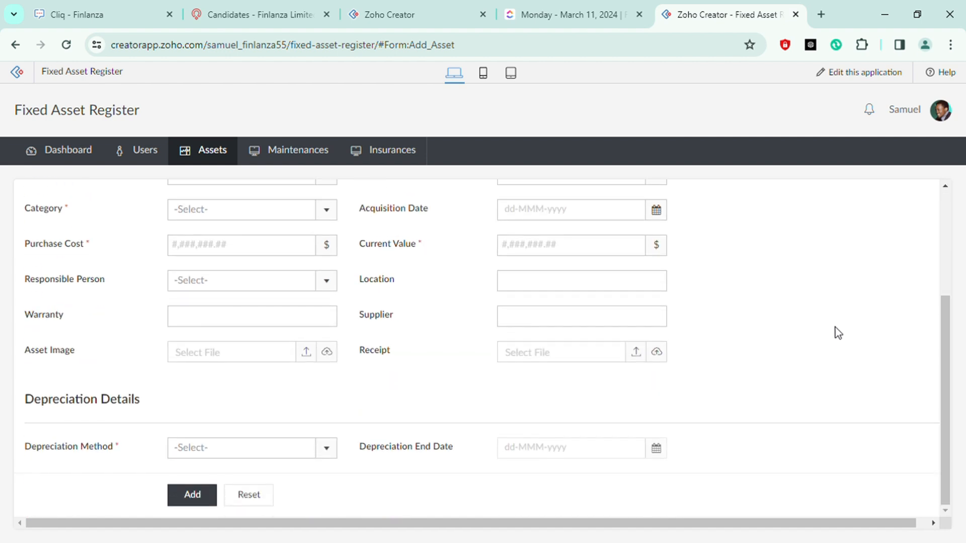
scroll(838, 333, "up", 4)
scroll(836, 327, "down", 3)
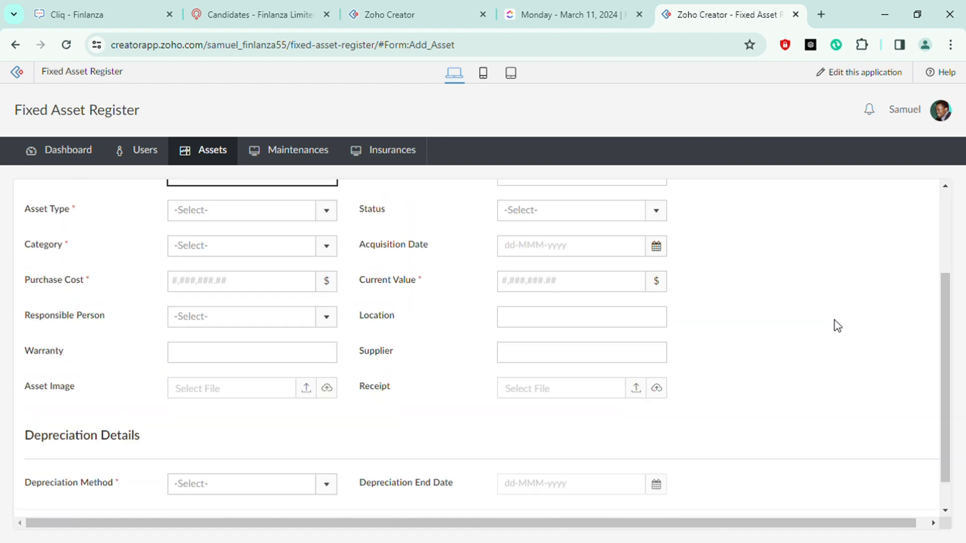
scroll(838, 326, "up", 1)
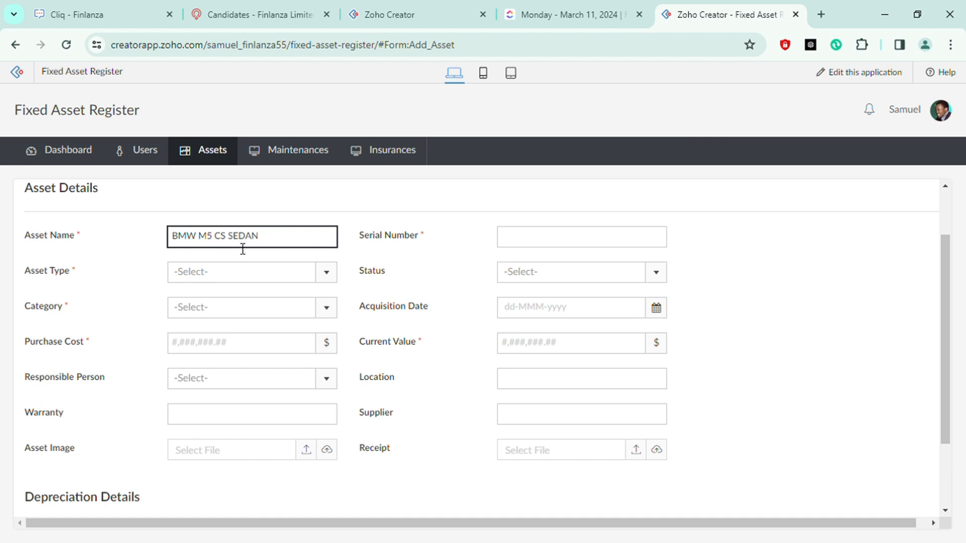
Enter LGVB765H as the serial number and set the asset type to New
left_click(554, 249)
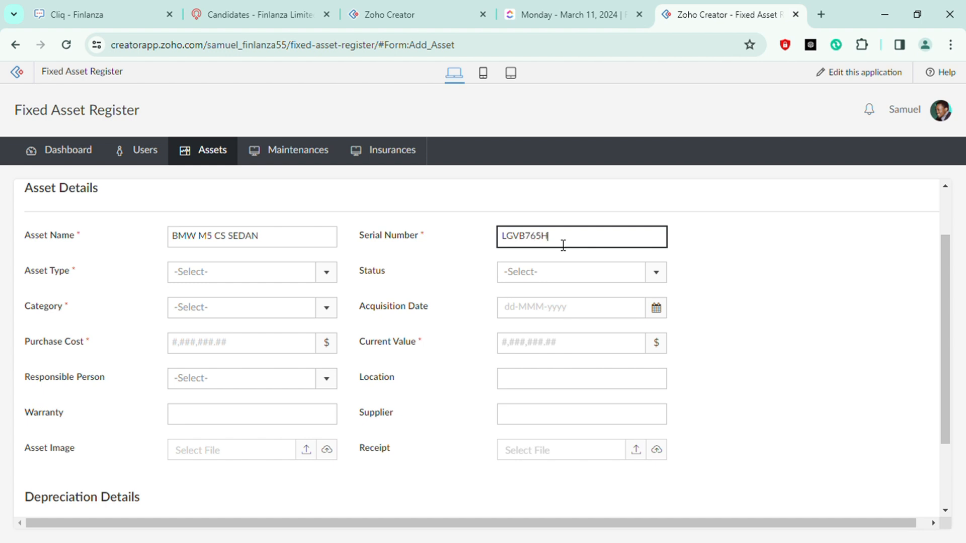
left_click(749, 236)
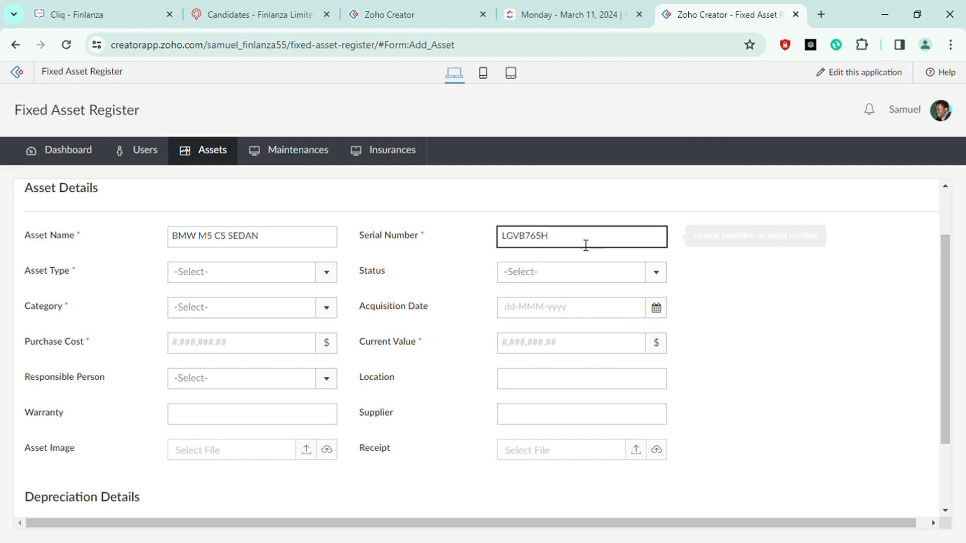
left_click(246, 279)
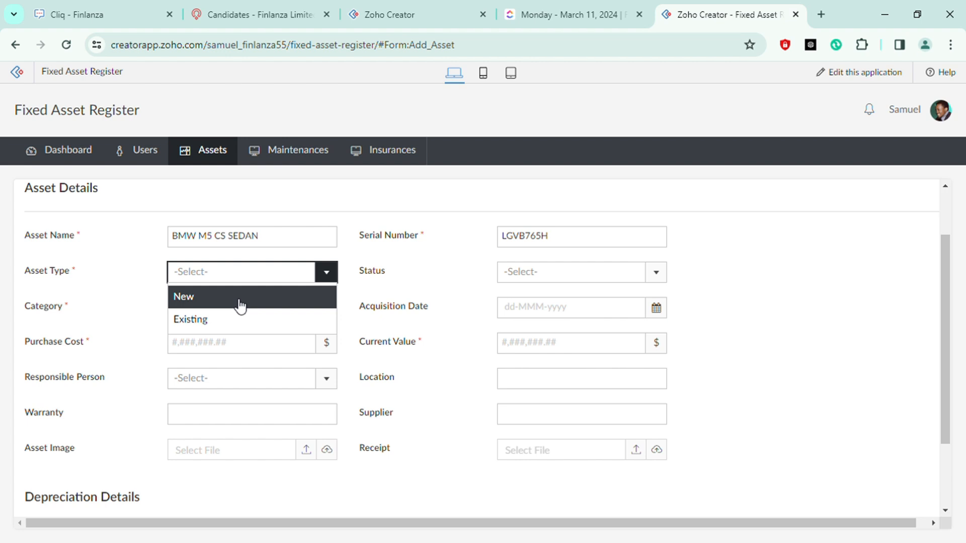
left_click(240, 305)
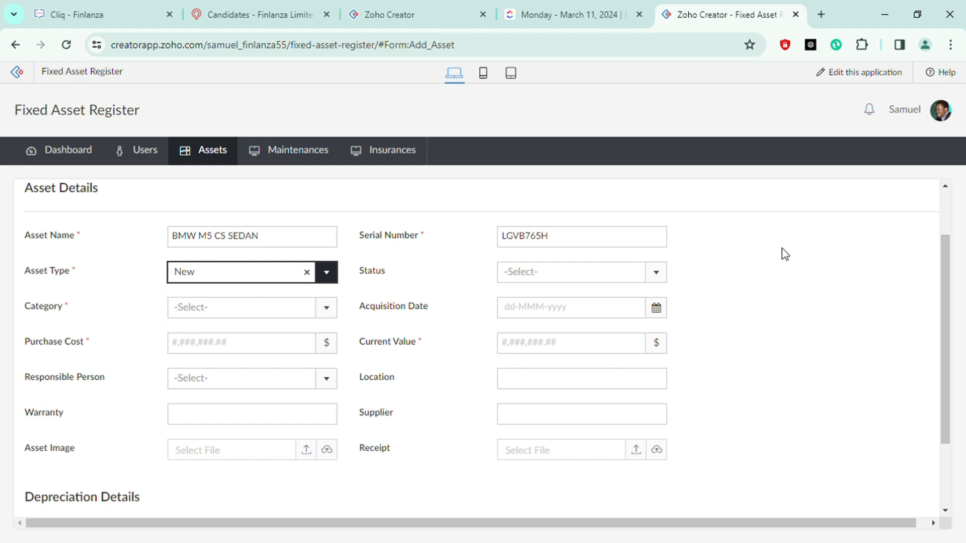
Set the asset status to Idle
left_click(597, 279)
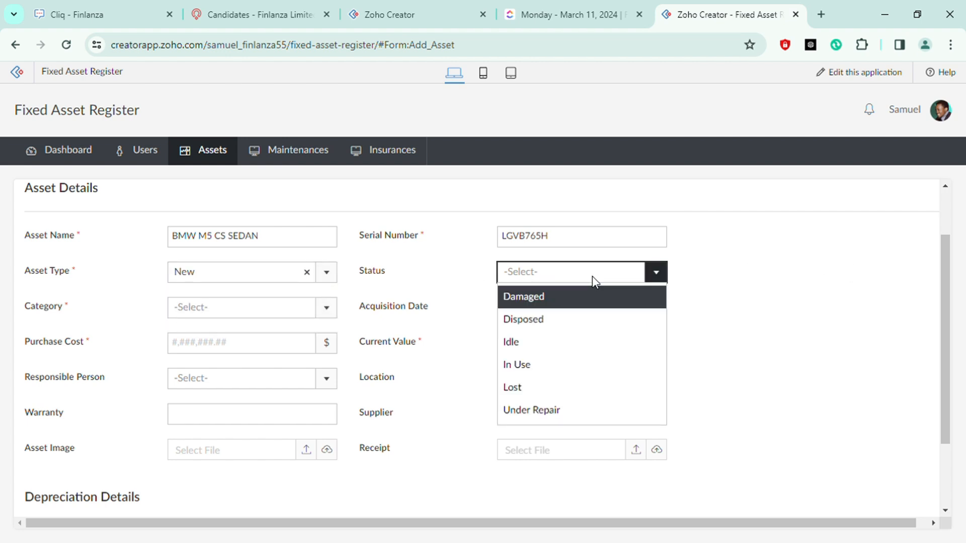
left_click(559, 343)
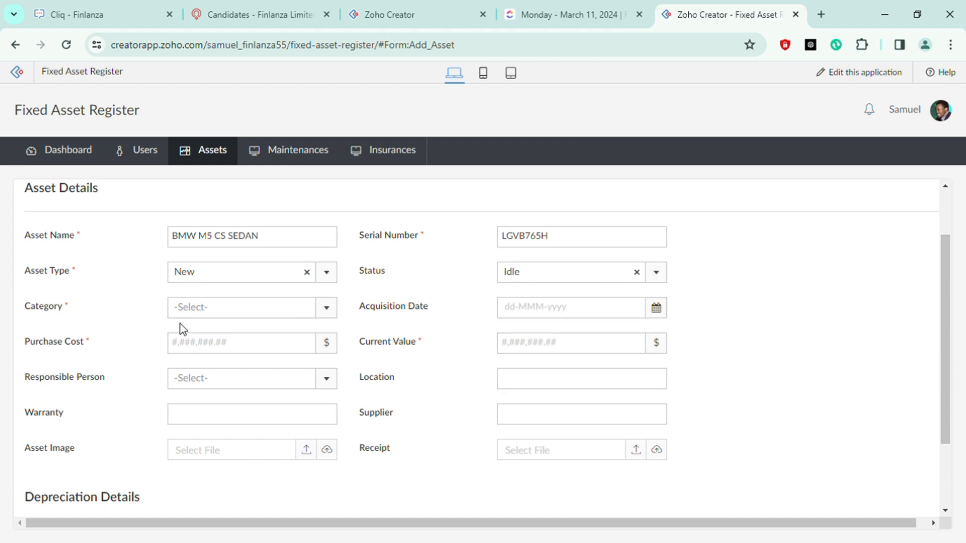
left_click(226, 312)
scroll(248, 377, "down", 2)
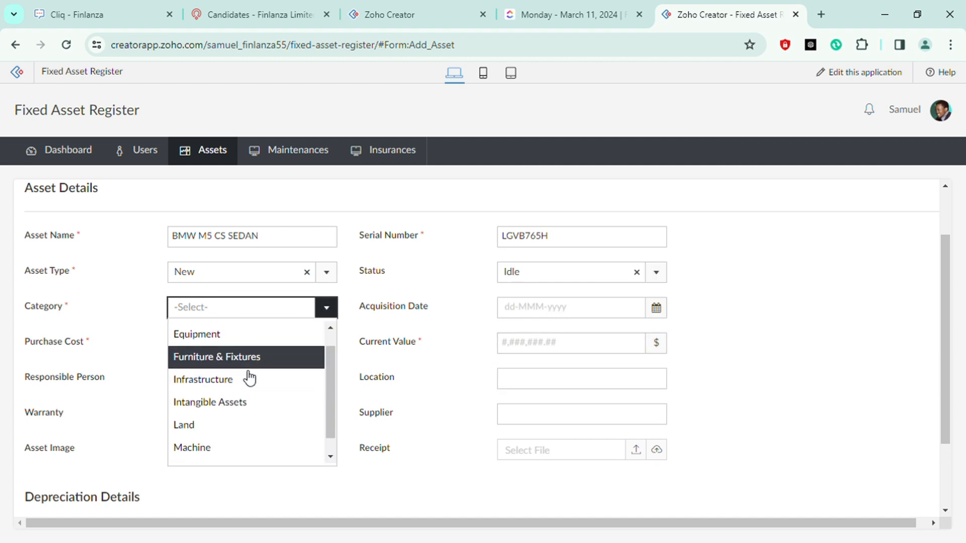
left_click(236, 450)
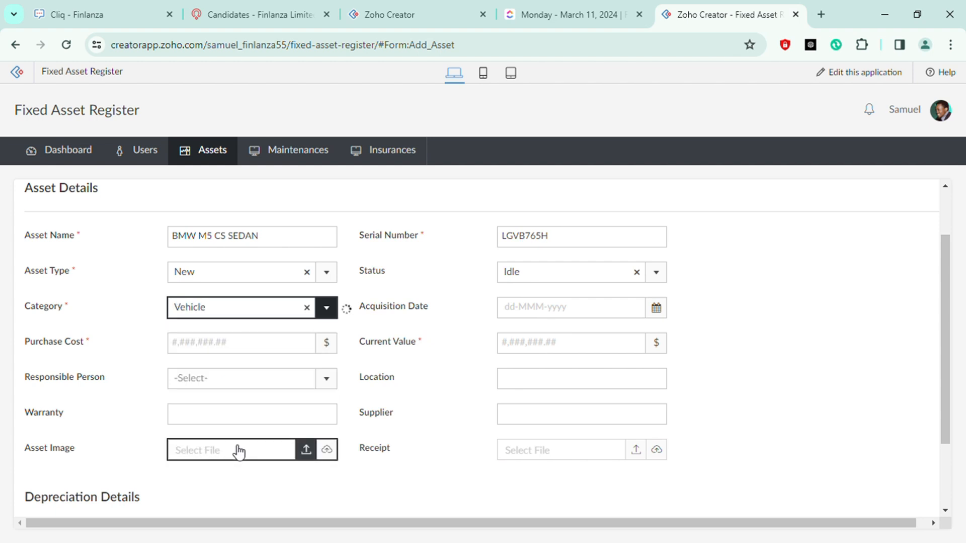
left_click(308, 308)
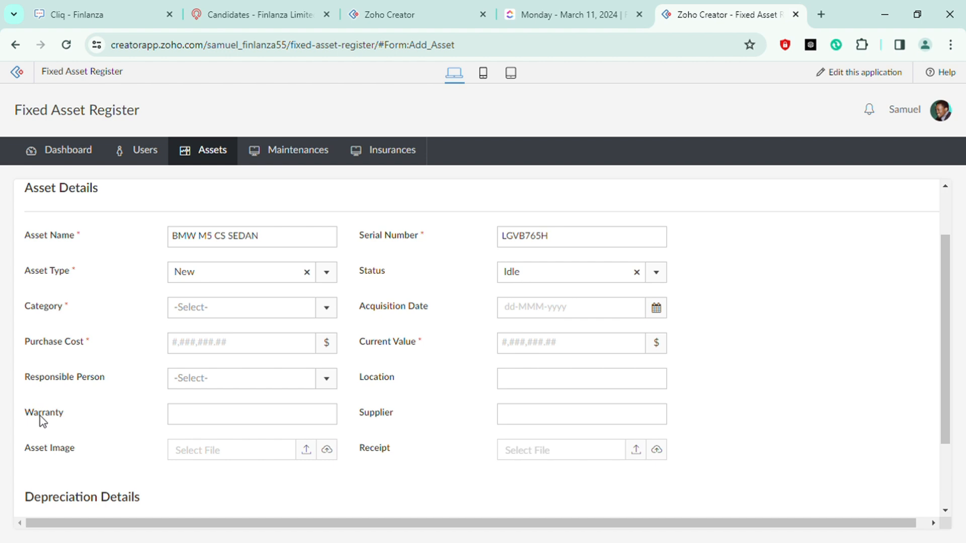
Set the asset category to Vehicle
left_click(207, 312)
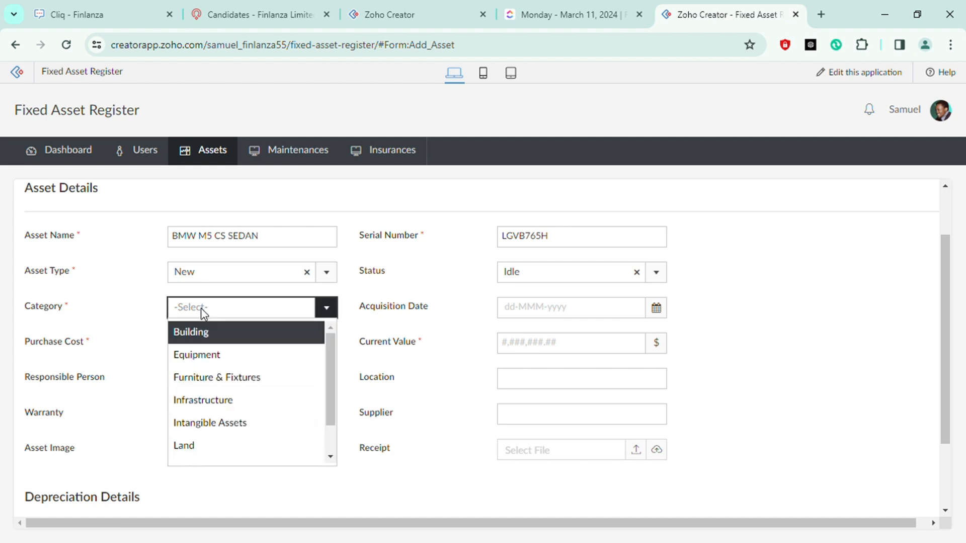
scroll(222, 391, "down", 1)
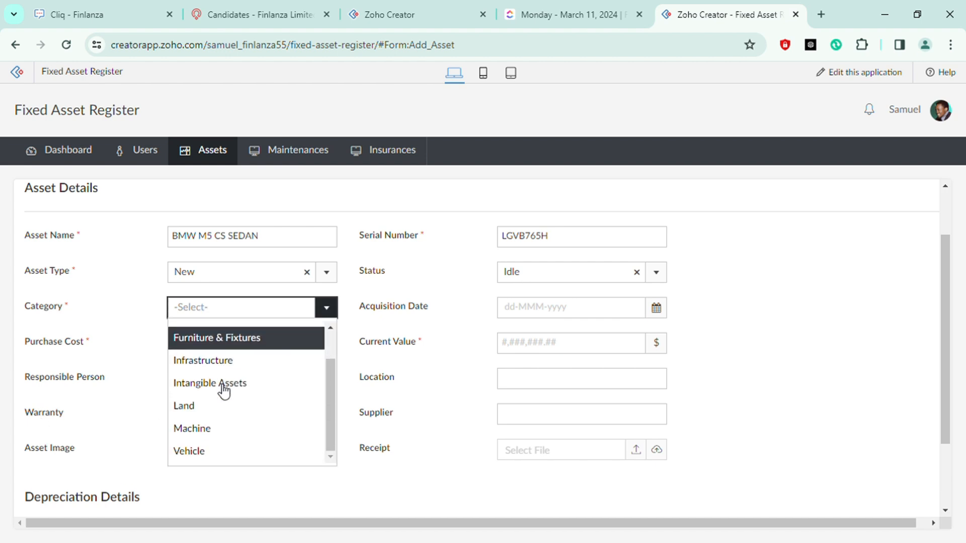
left_click(224, 451)
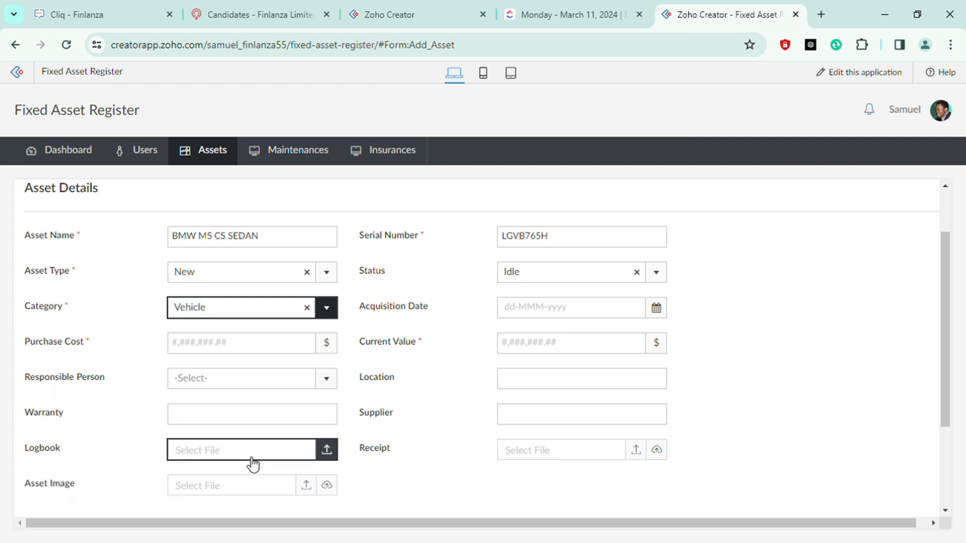
Set the acquisition date to 11-Mar-2024
left_click(749, 328)
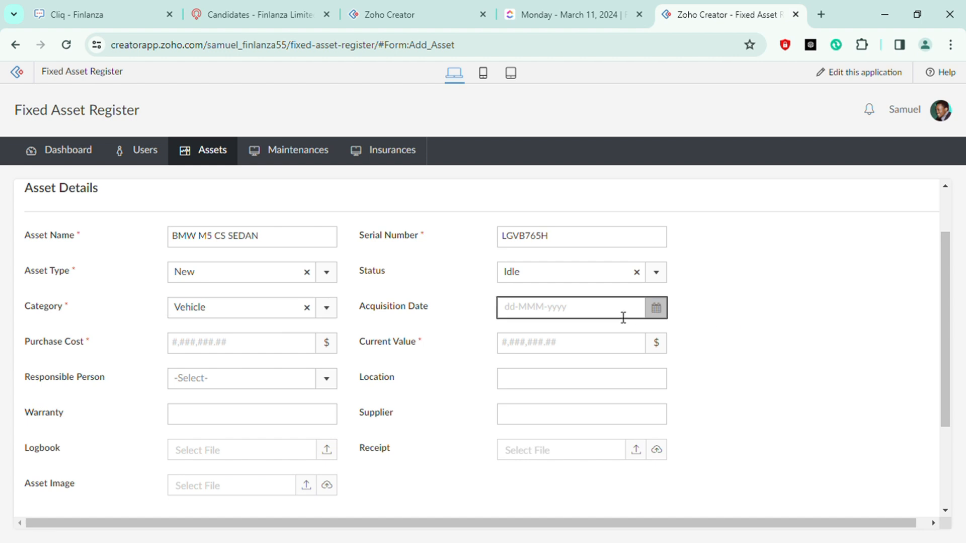
left_click(516, 313)
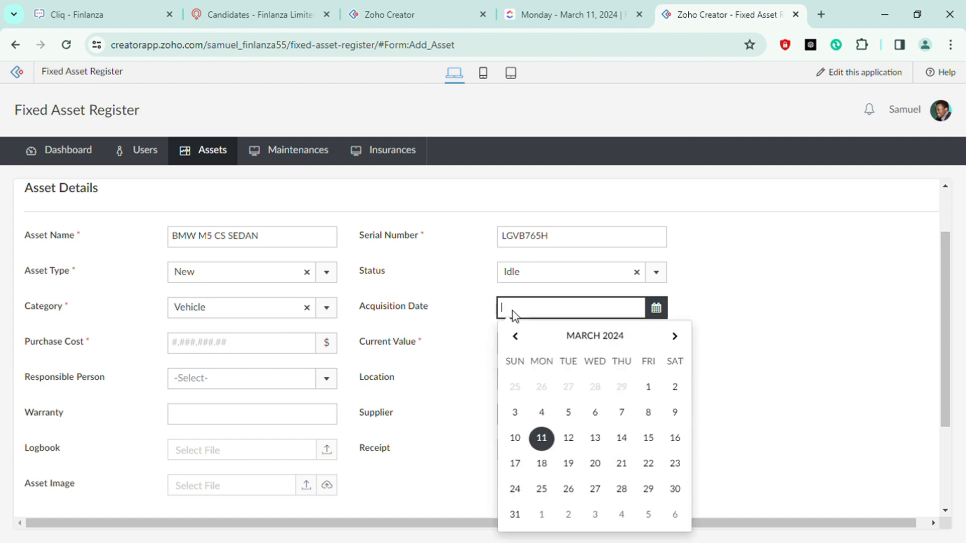
left_click(542, 438)
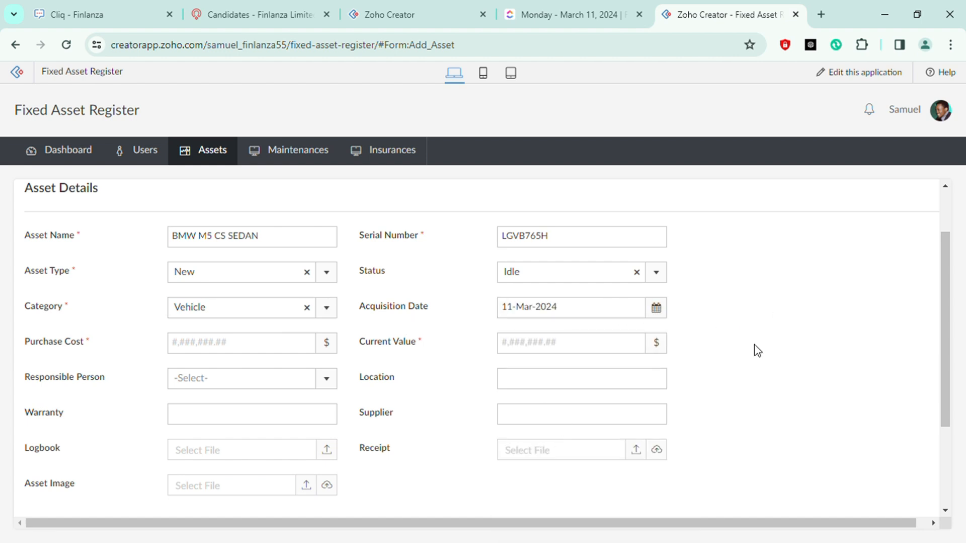
Enter 110,000 as both the purchase cost and the current value
scroll(755, 347, "down", 1)
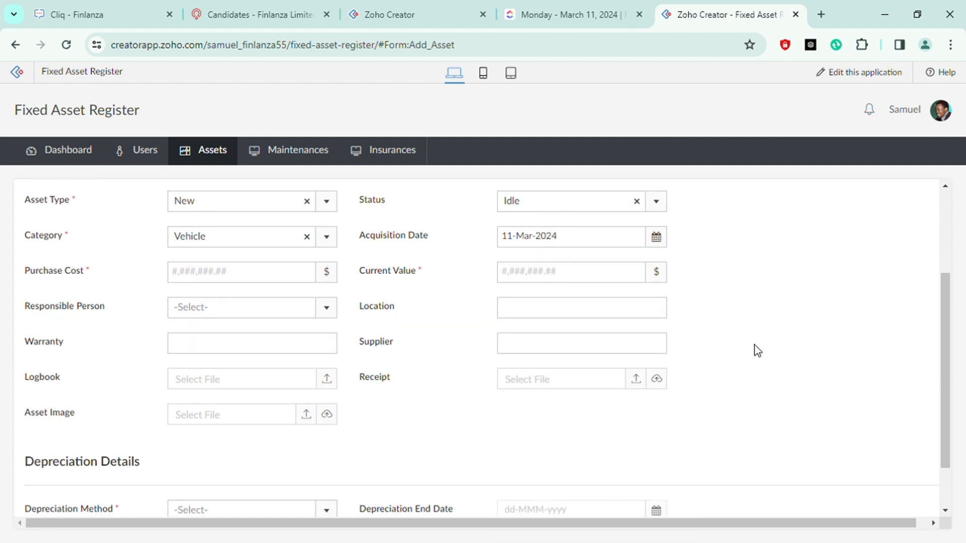
left_click(206, 282)
type("110,000")
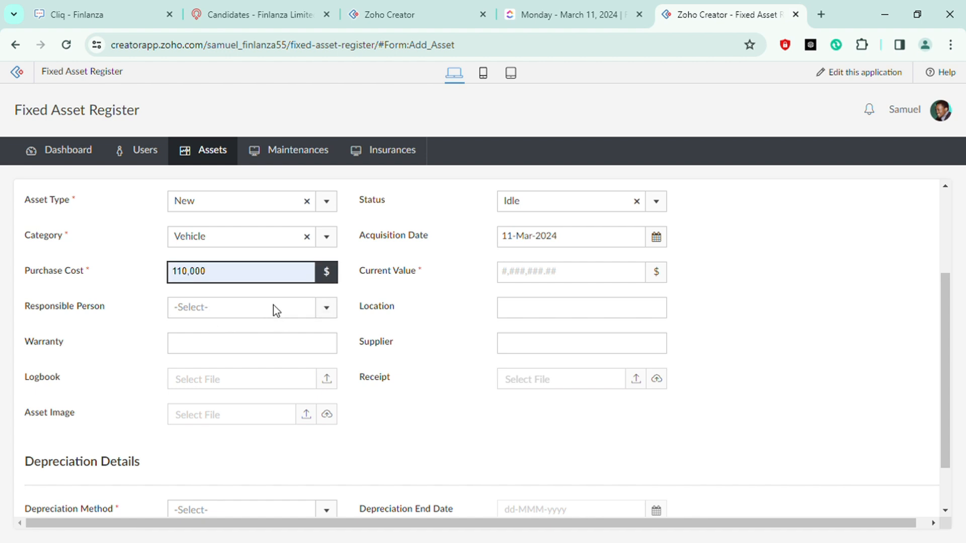
left_click(743, 292)
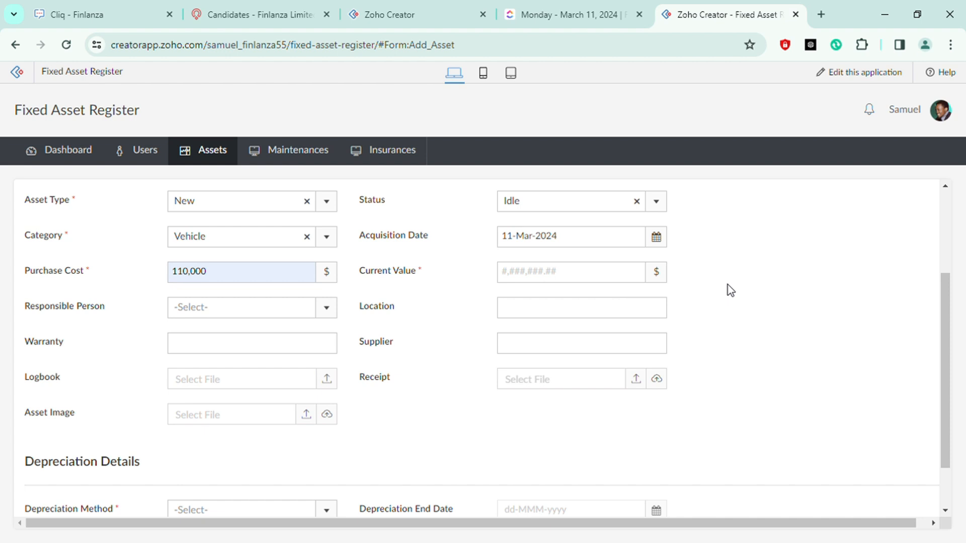
left_click(591, 281)
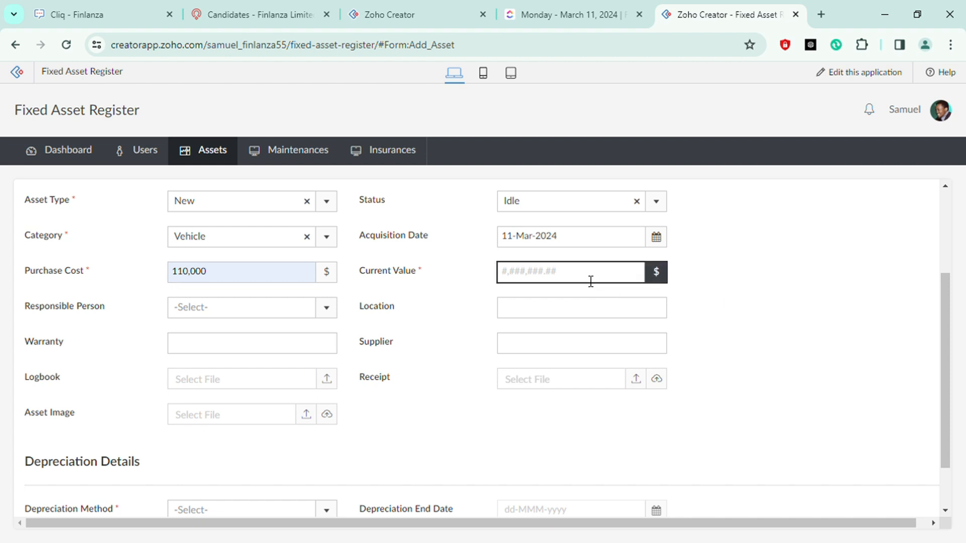
type("110,000")
left_click(757, 310)
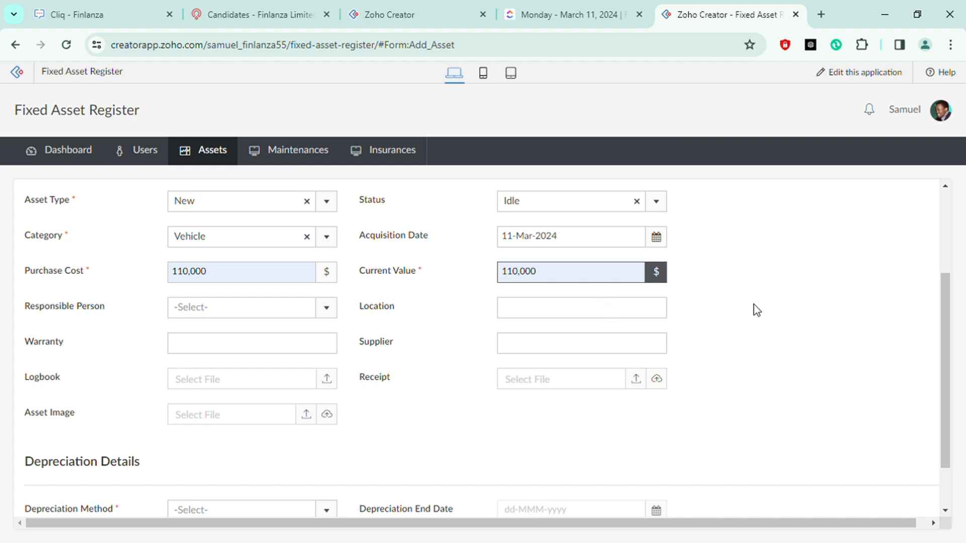
left_click(520, 280)
left_click(778, 297)
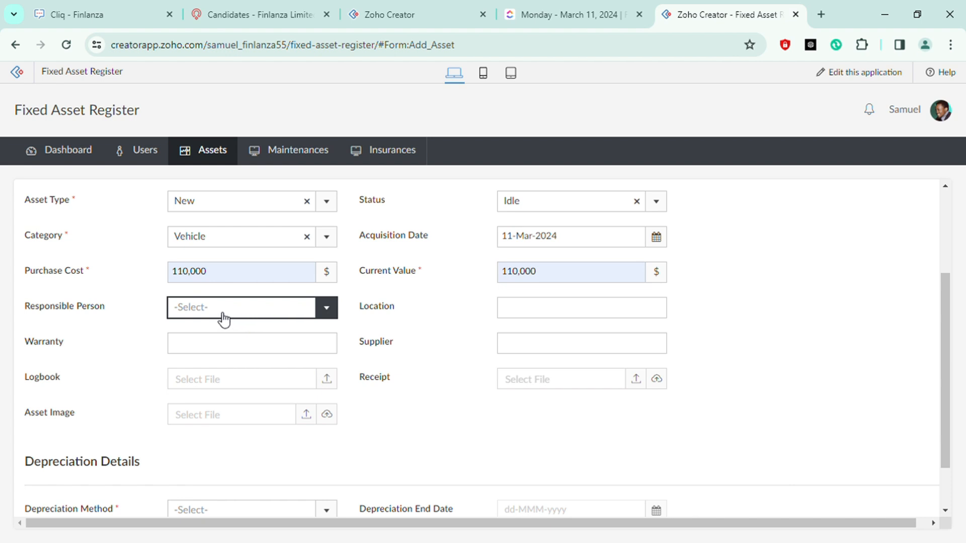
left_click(268, 312)
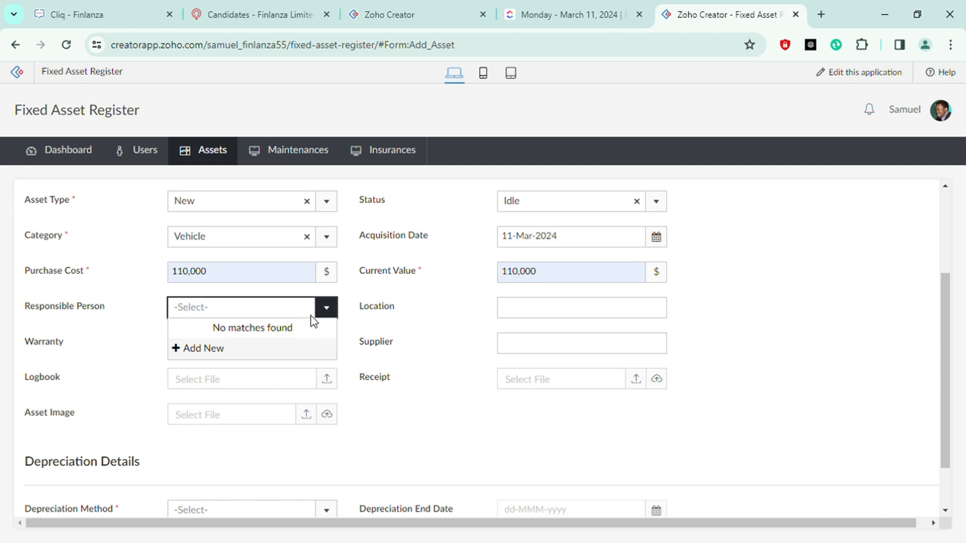
left_click(198, 352)
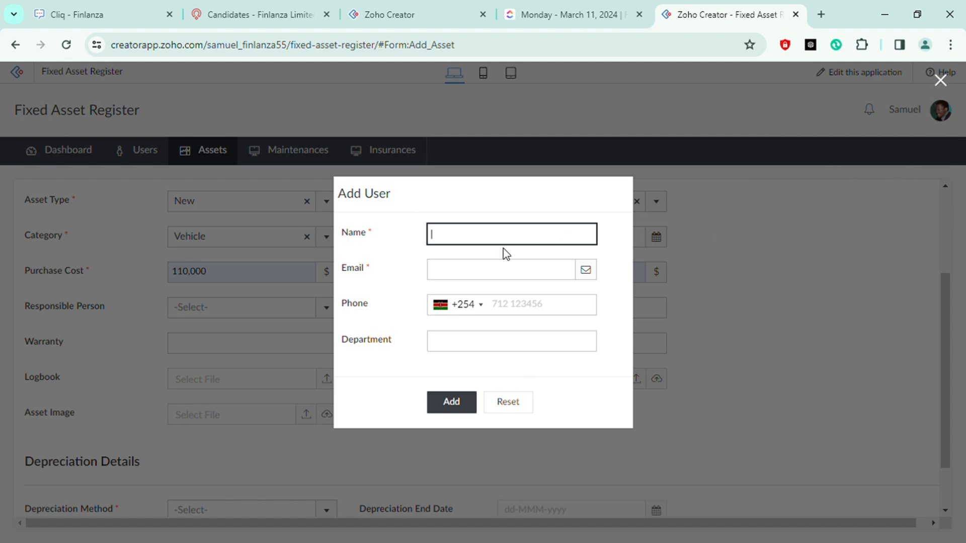
left_click(464, 276)
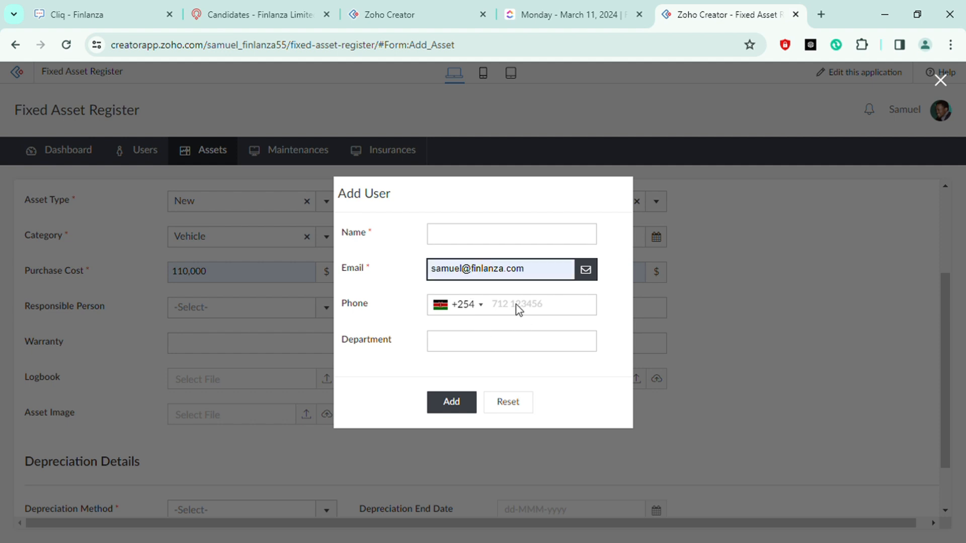
left_click(941, 80)
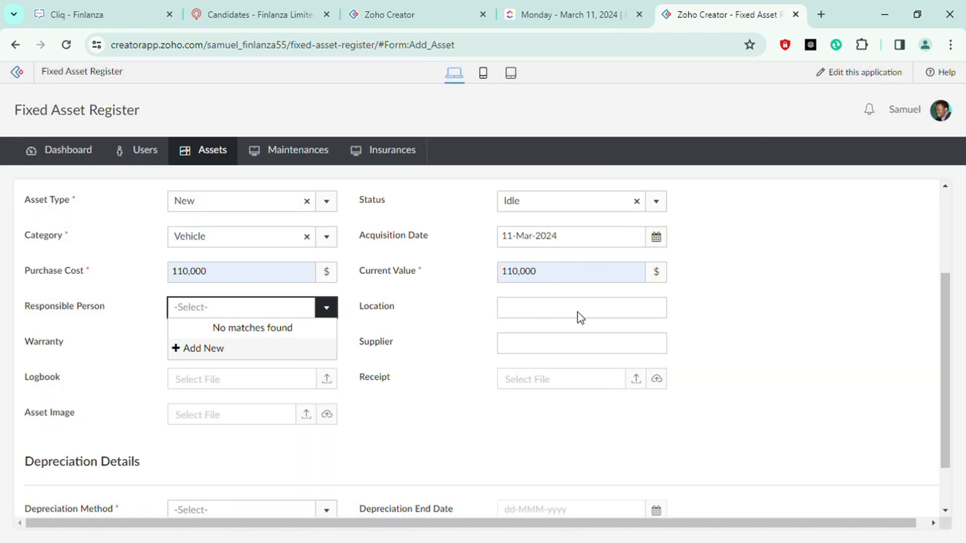
left_click(717, 327)
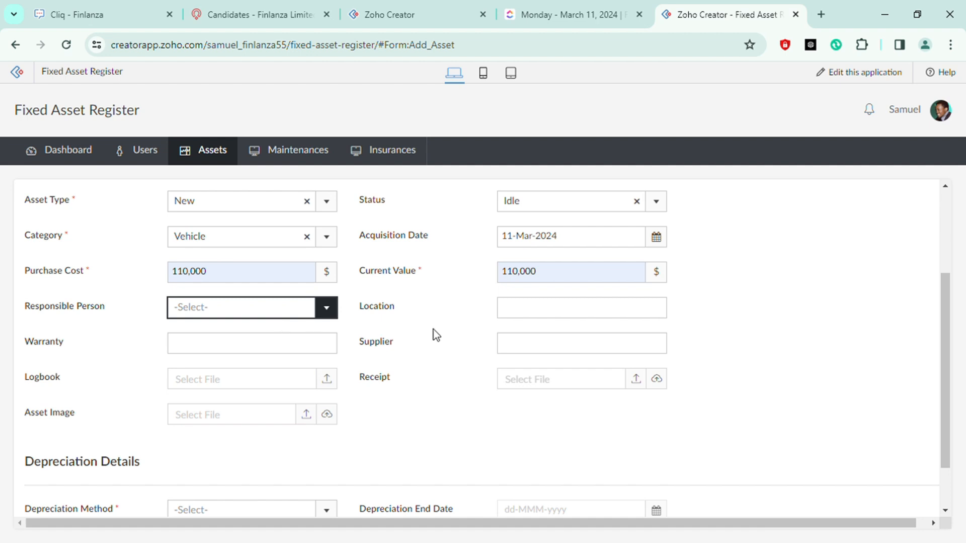
Enter Long Island as the asset's location
left_click(586, 318)
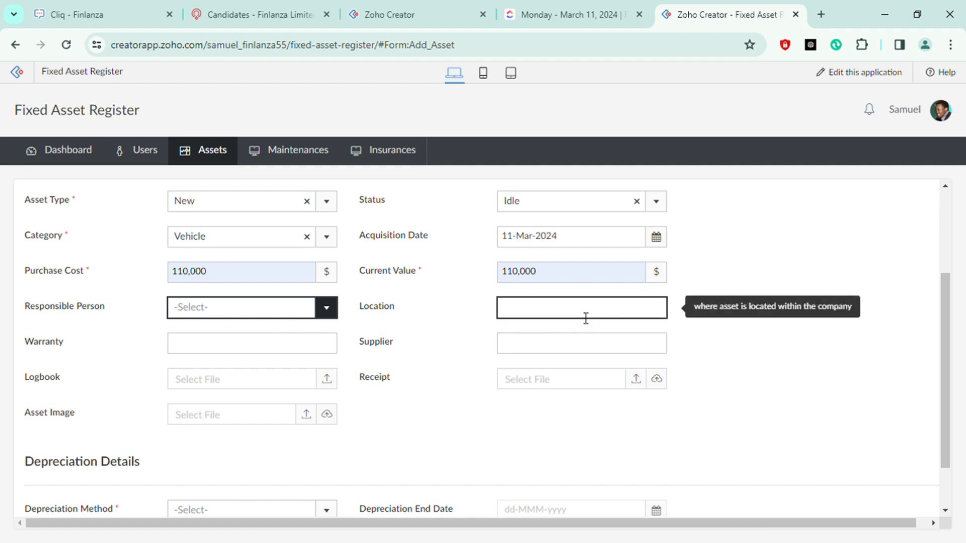
left_click(586, 317)
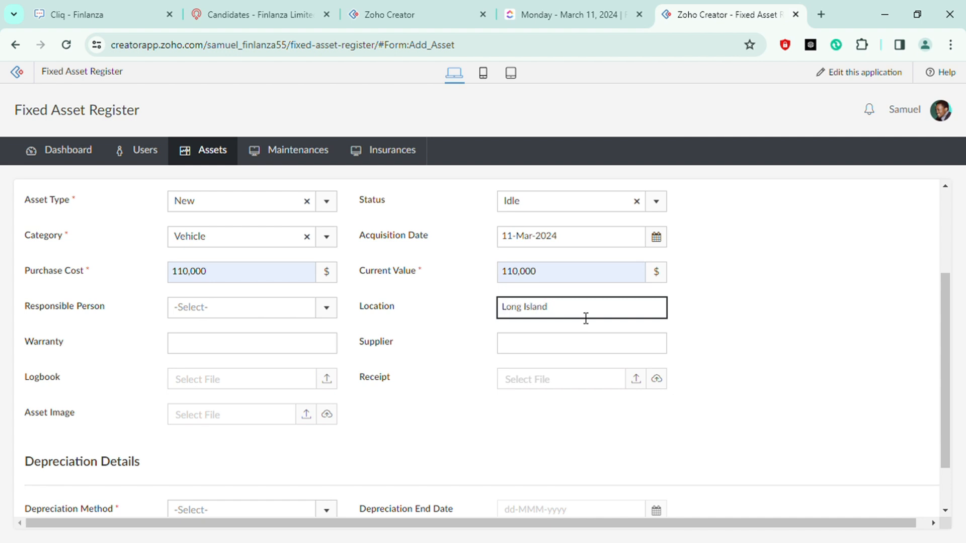
left_click(768, 293)
left_click(575, 324)
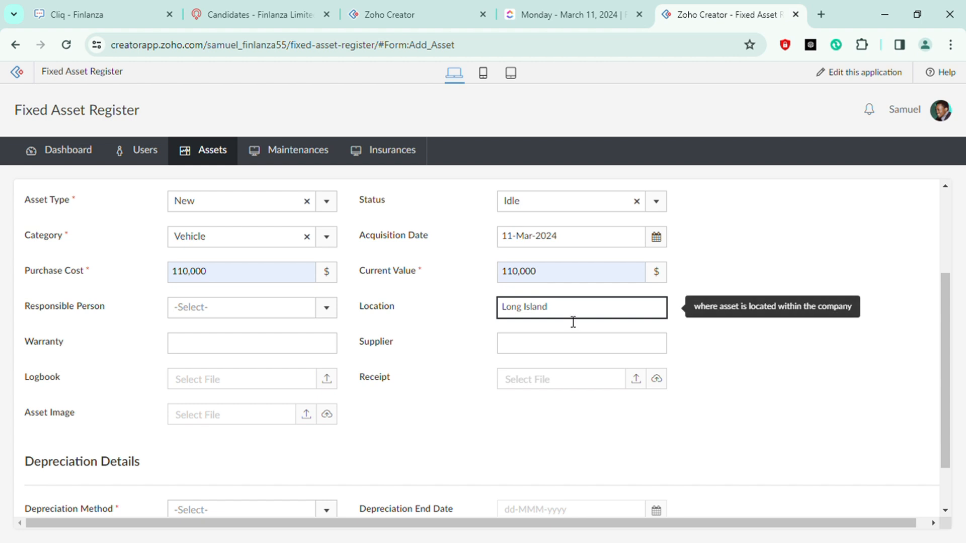
left_click(493, 311)
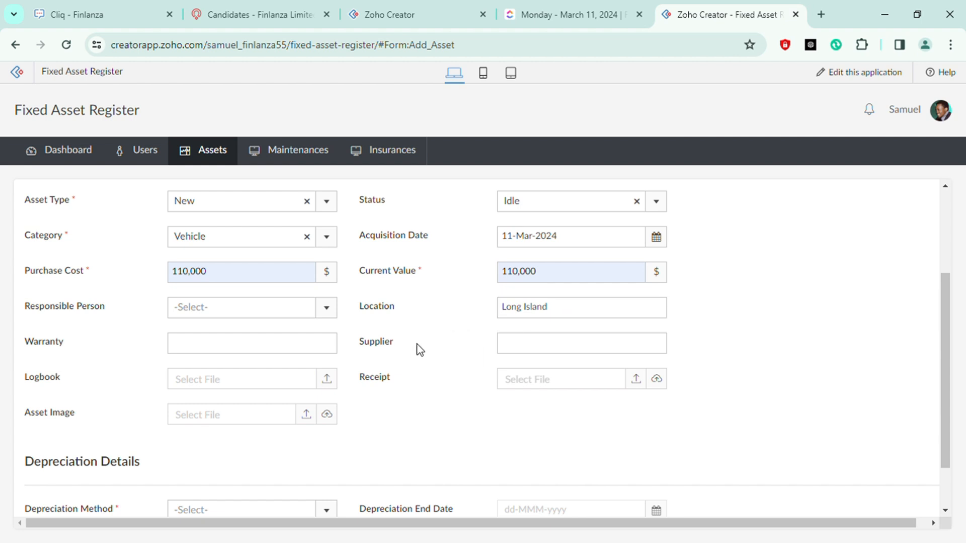
Enter 2 years as the warranty
left_click(232, 352)
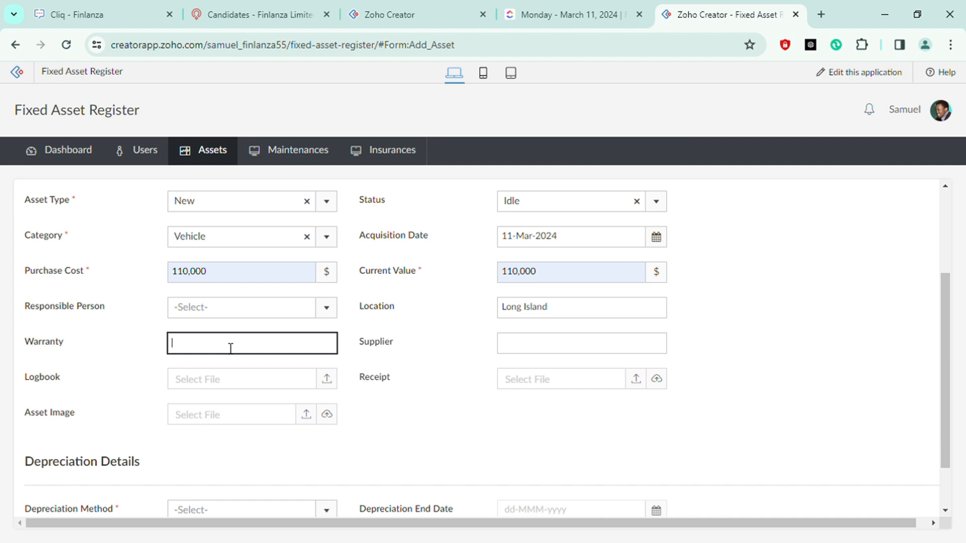
type("years")
Enter BMW Germany as the supplier
left_click(570, 353)
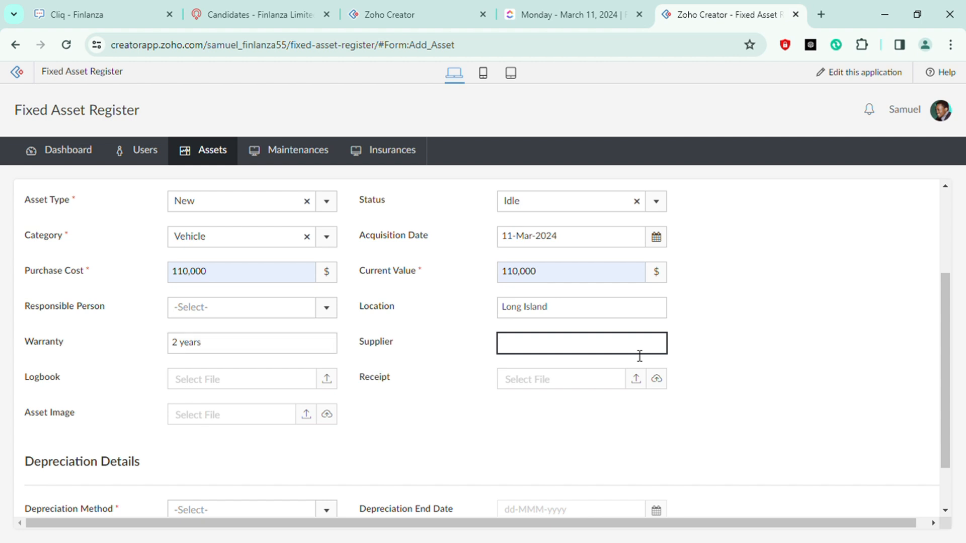
type("BMW Germany")
left_click(894, 346)
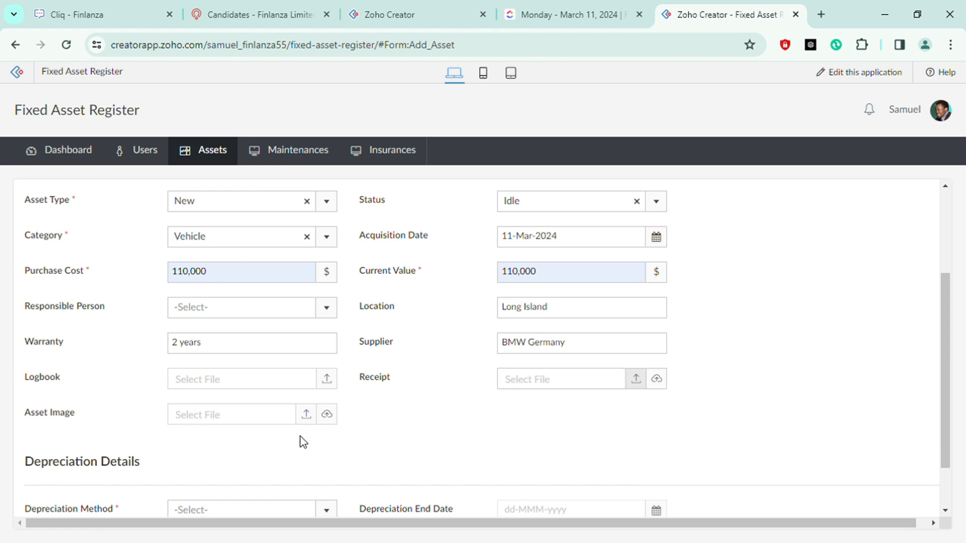
Set the depreciation method to Declining Balance Depreciation
scroll(453, 405, "down", 2)
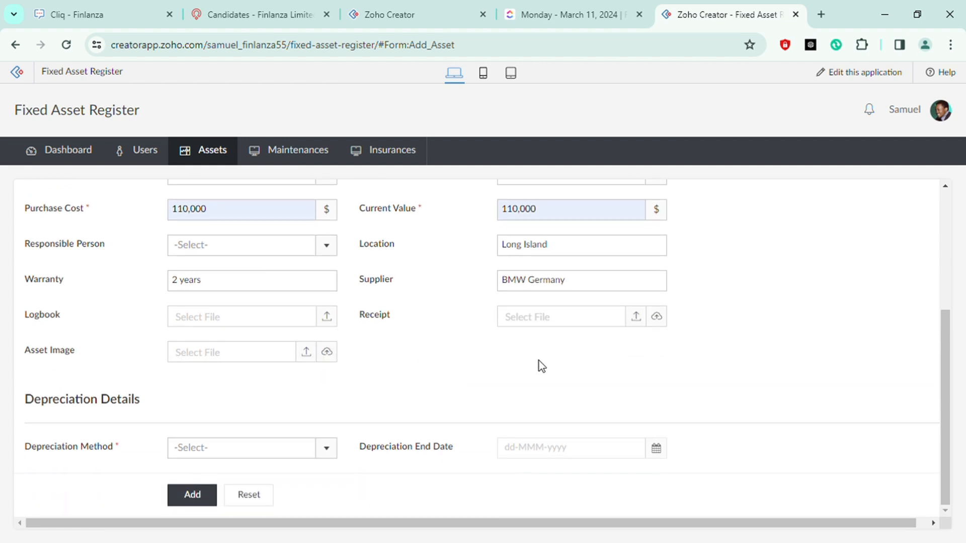
scroll(504, 368, "up", 5)
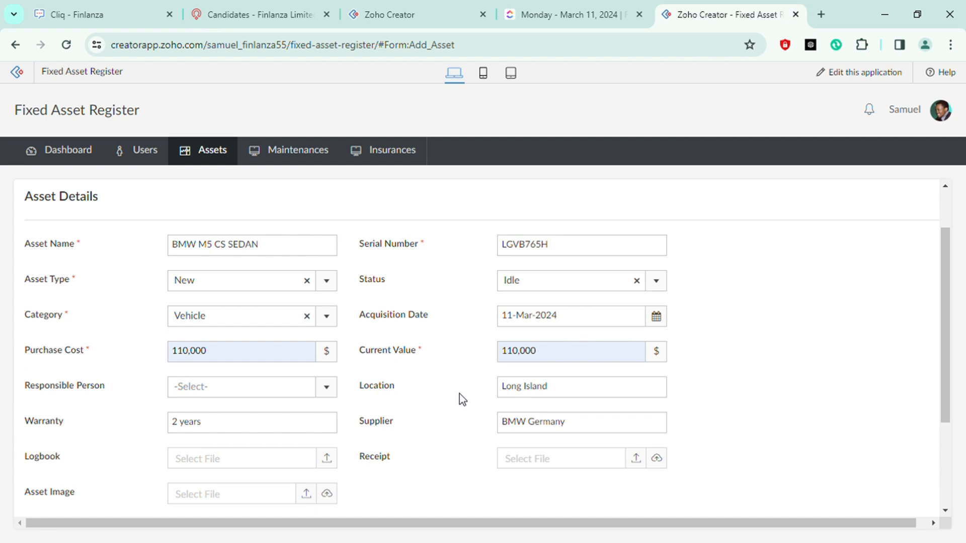
scroll(463, 399, "down", 5)
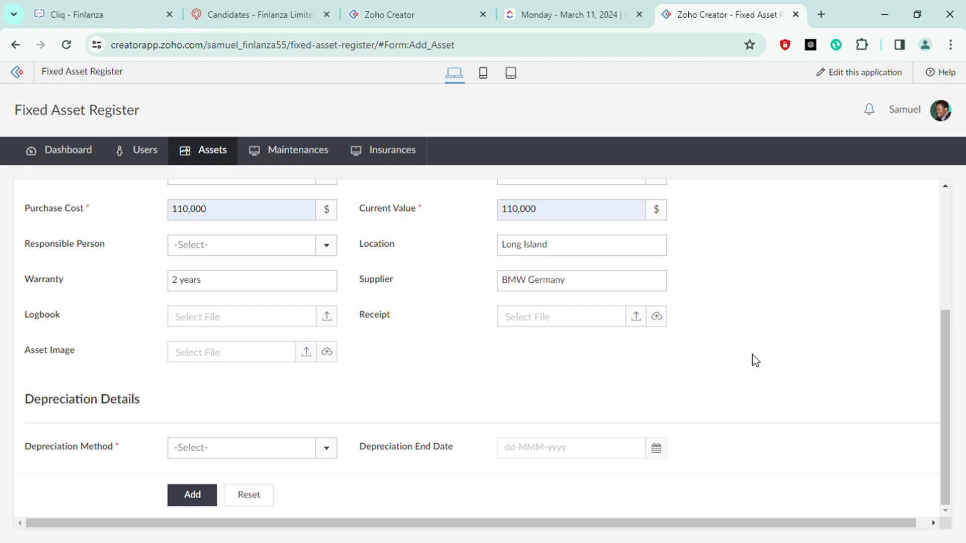
scroll(753, 360, "up", 1)
scroll(770, 362, "down", 1)
left_click(291, 452)
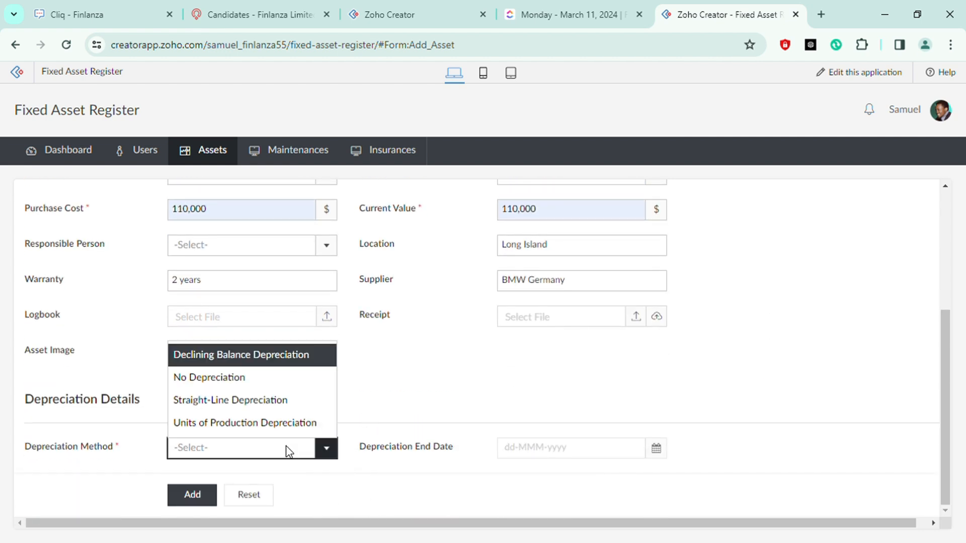
left_click(254, 355)
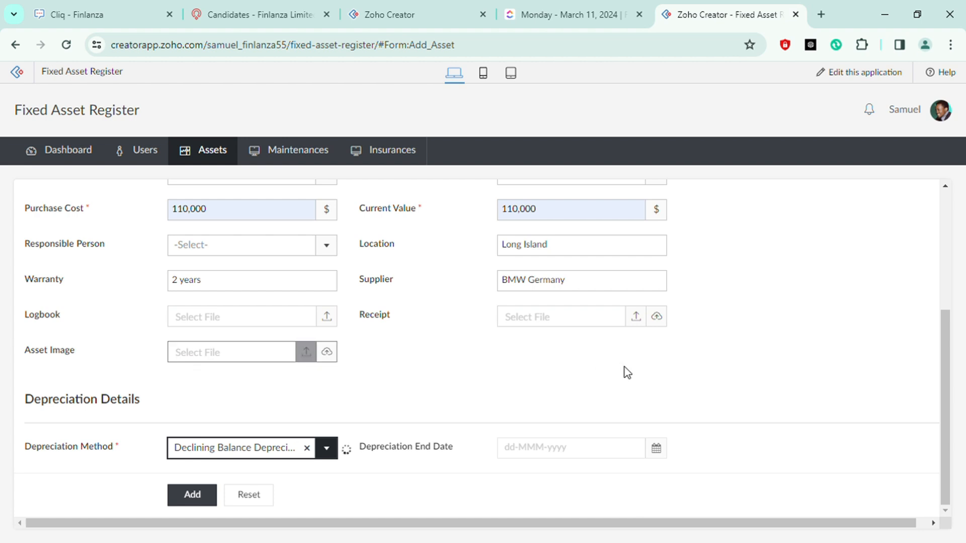
scroll(656, 360, "down", 1)
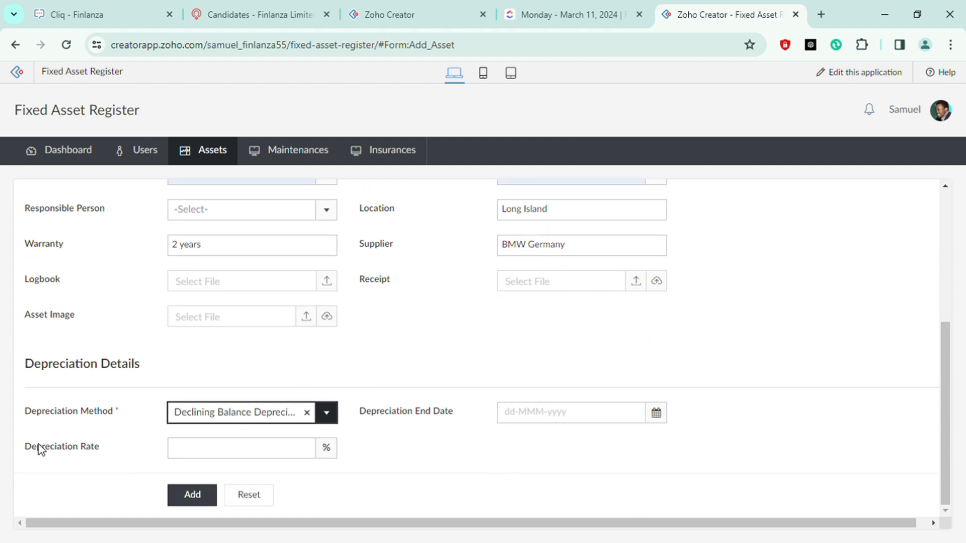
Set the depreciation end date to 19-Jan-2027 using the calendar
left_click(509, 466)
left_click(525, 427)
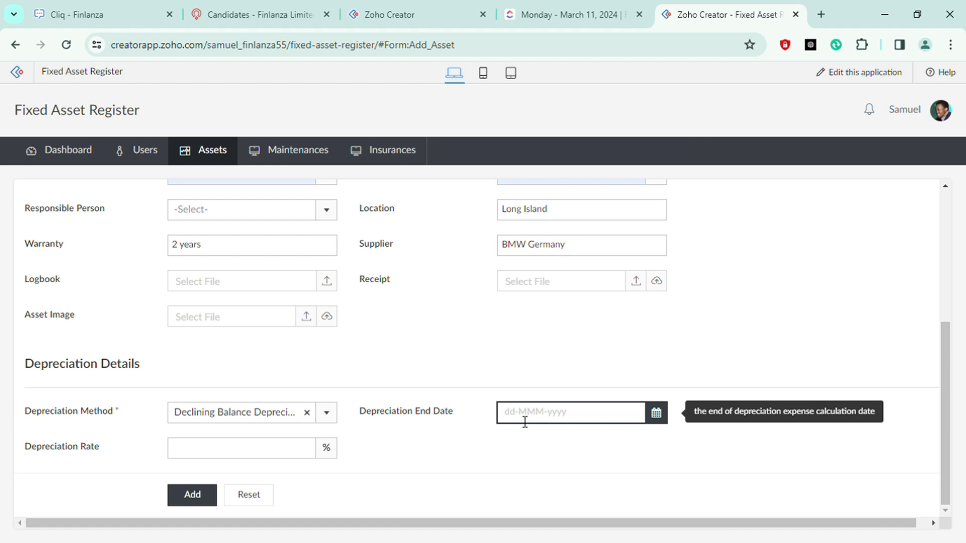
left_click(520, 418)
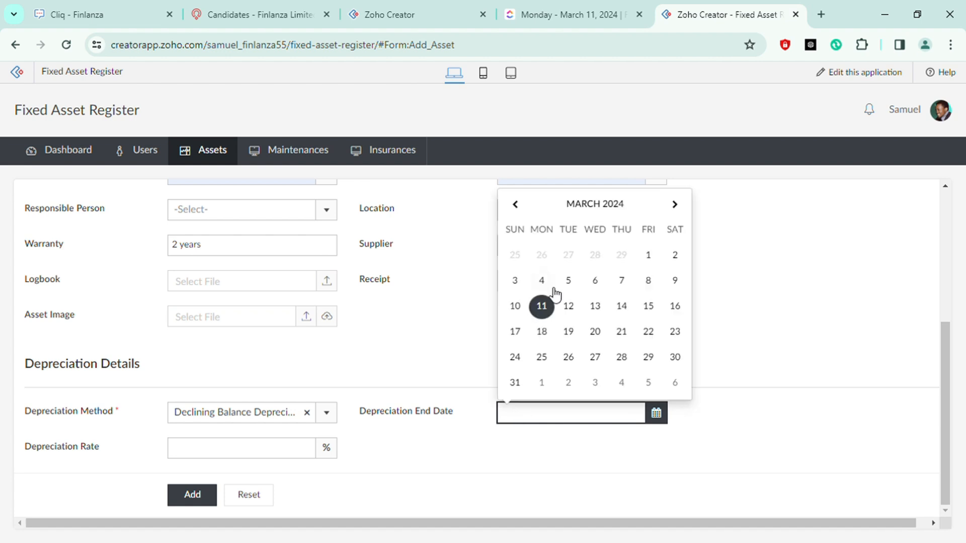
left_click(675, 204)
left_click(675, 204)
left_click(675, 204)
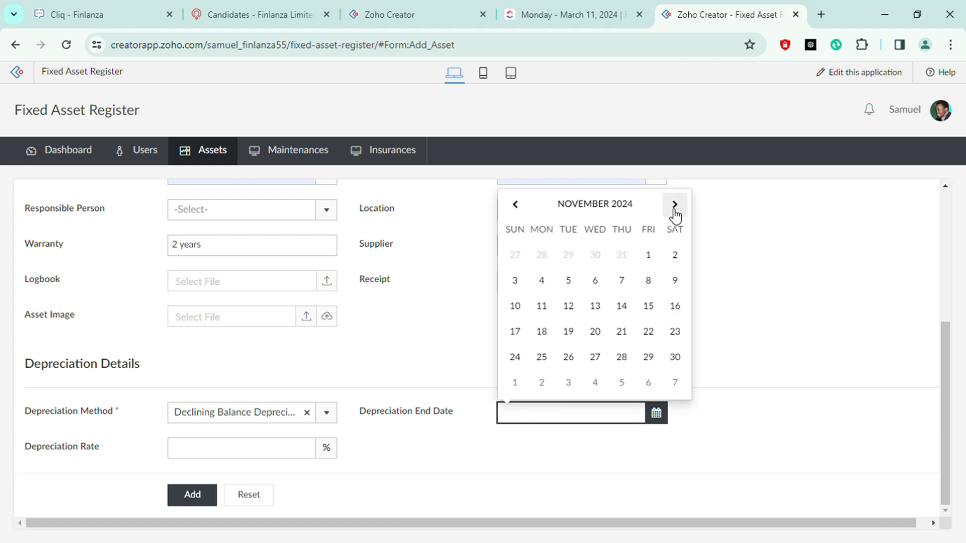
left_click(675, 204)
triple_click(675, 204)
triple_click(675, 204)
triple_click(675, 204)
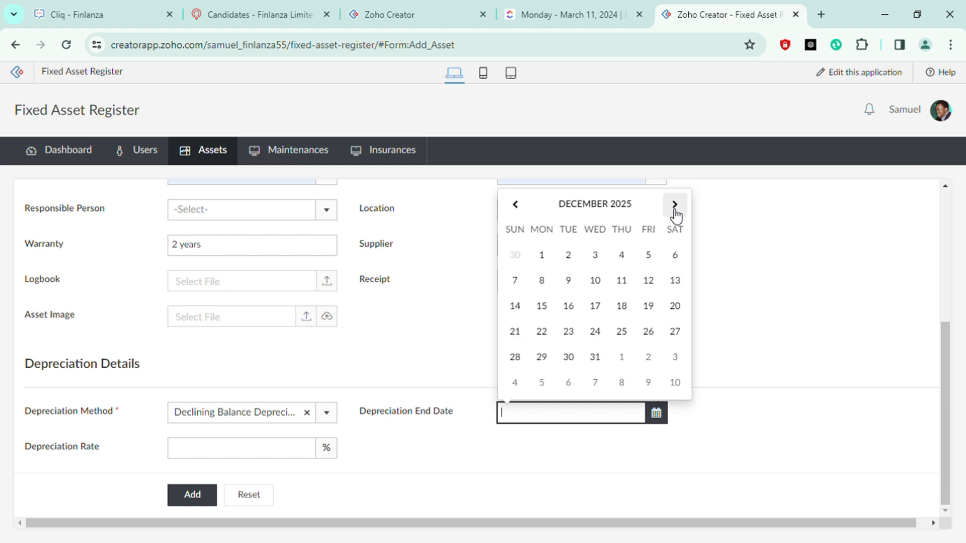
triple_click(675, 204)
triple_click(675, 204)
triple_click(675, 204)
triple_click(674, 203)
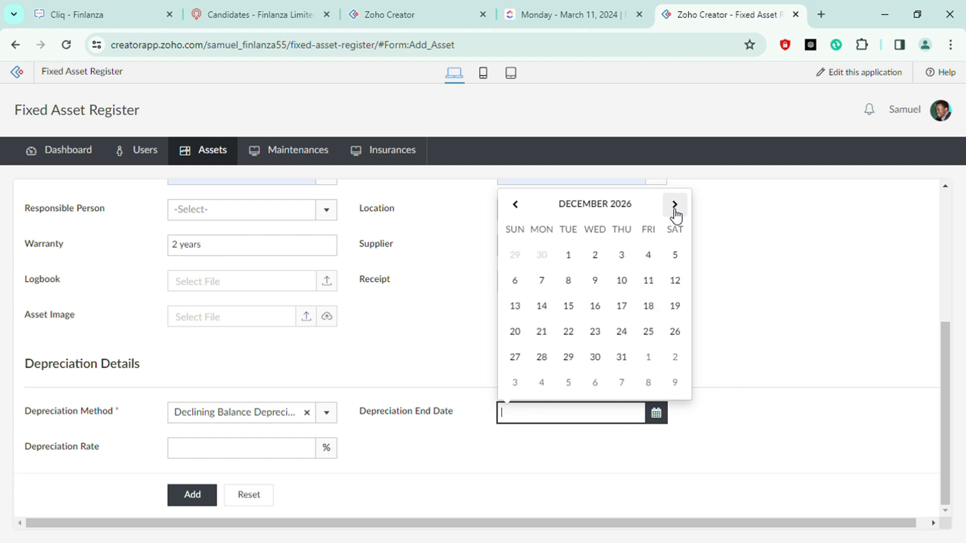
left_click(675, 204)
left_click(574, 336)
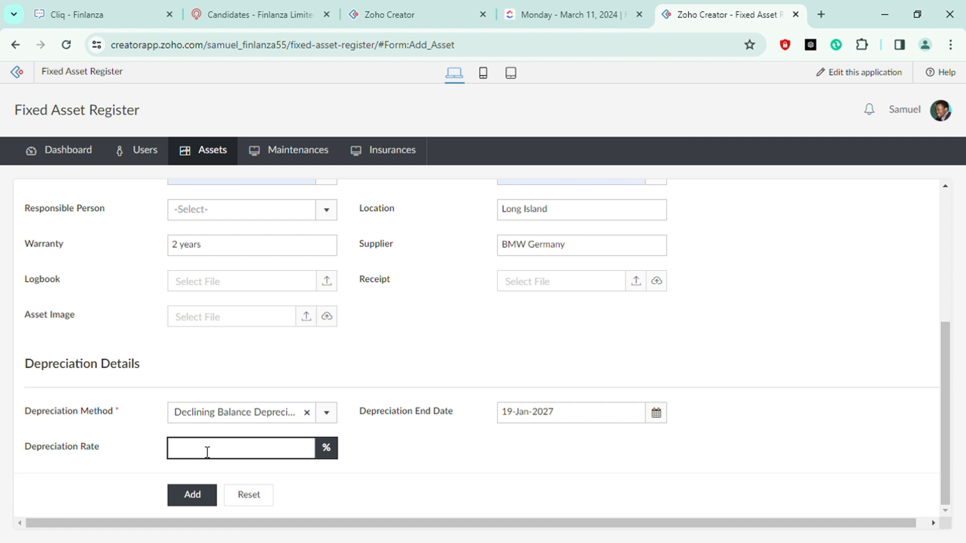
Enter 20 % as the depreciation rate
type("20")
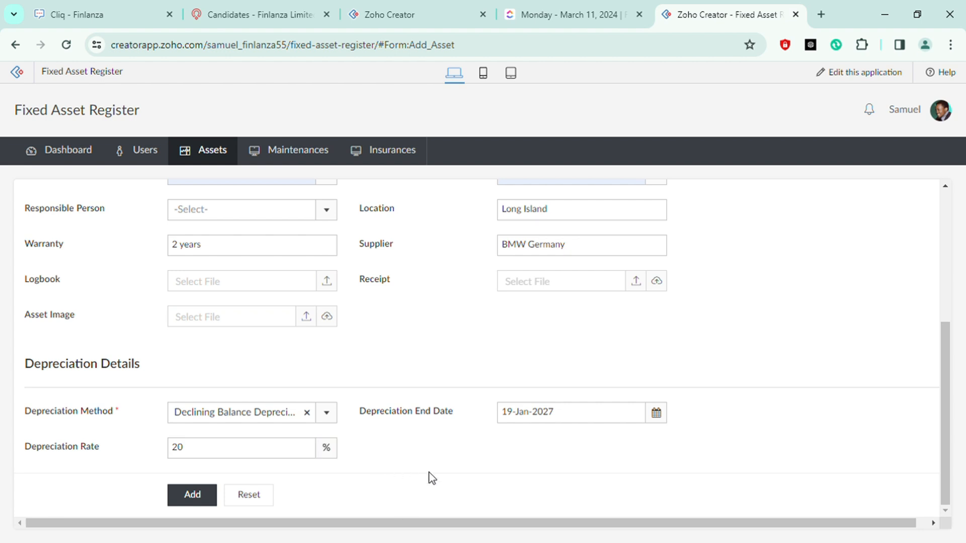
scroll(612, 445, "up", 1)
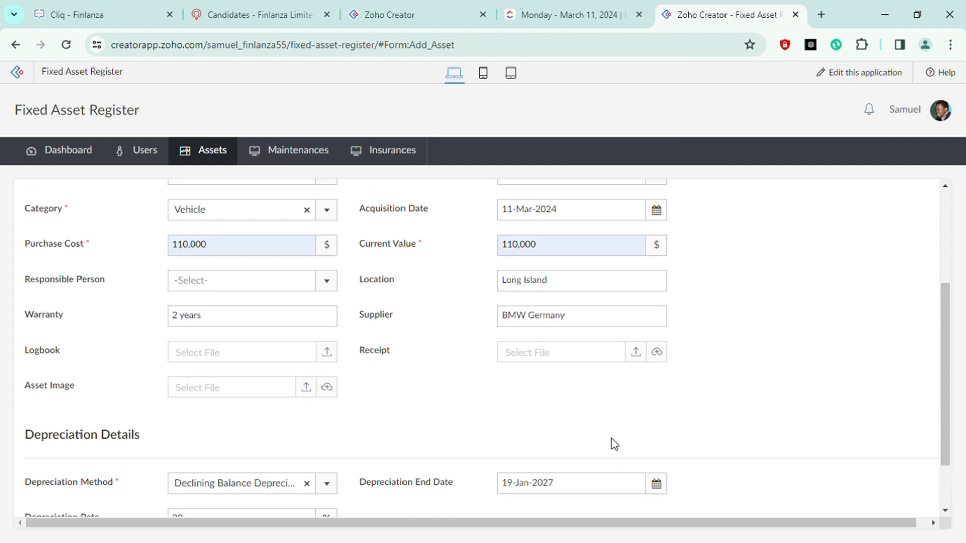
scroll(553, 445, "down", 1)
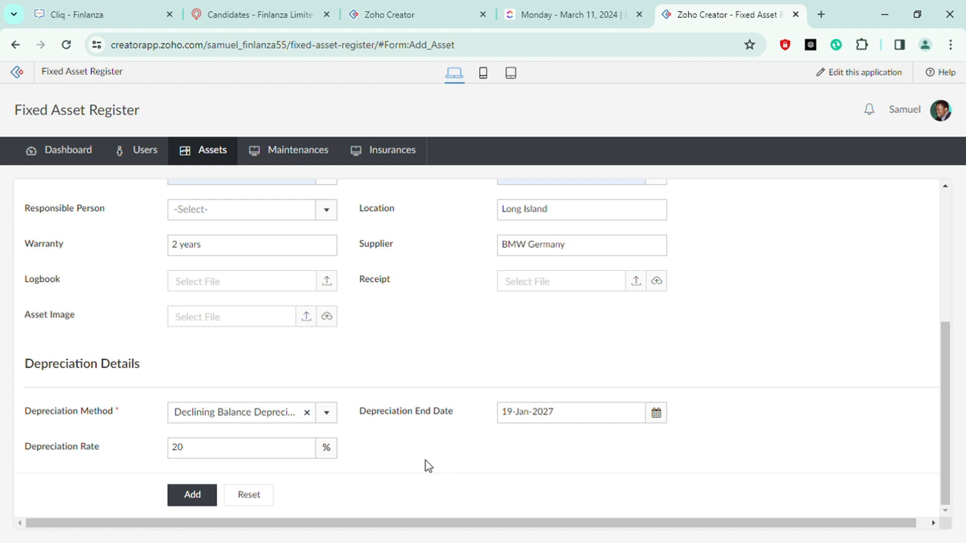
Change the depreciation method to Straight-Line Depreciation
left_click(307, 412)
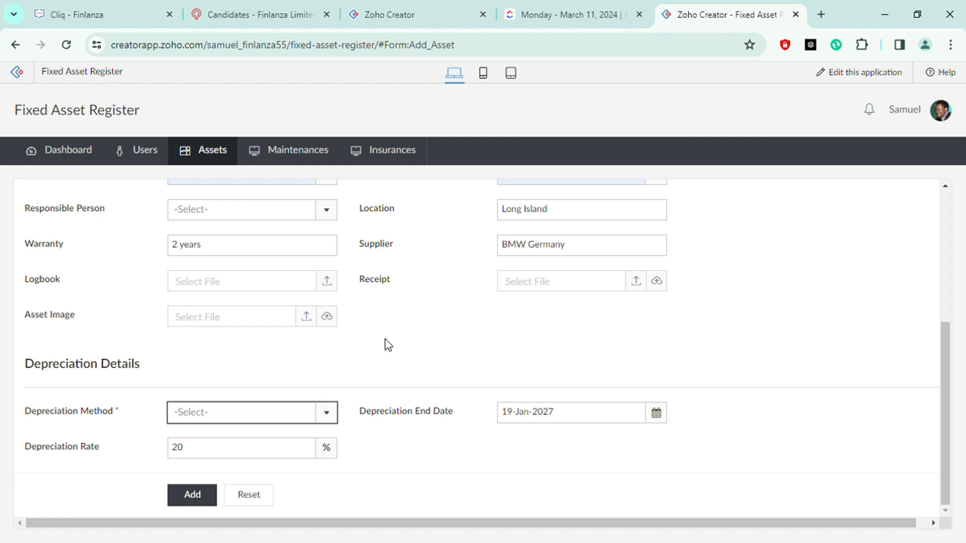
left_click(385, 444)
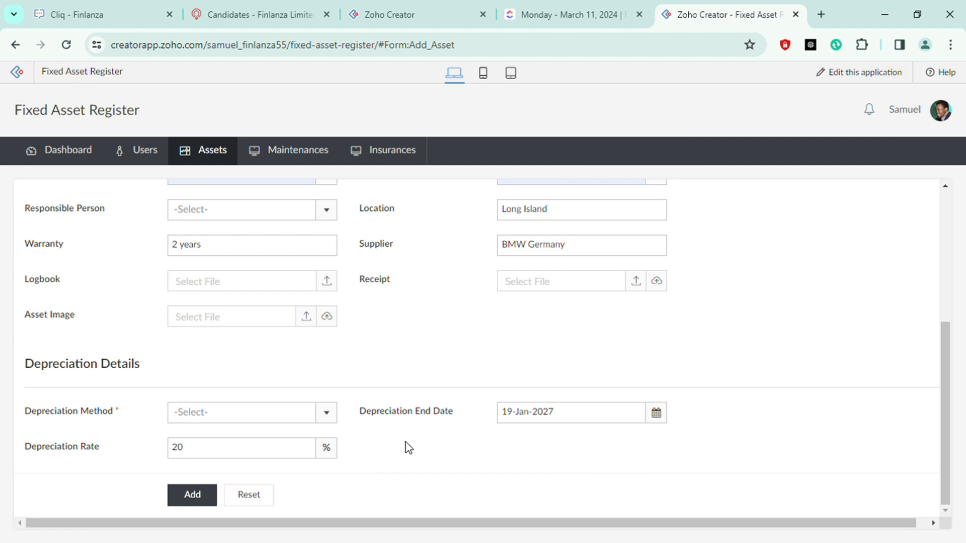
left_click(241, 412)
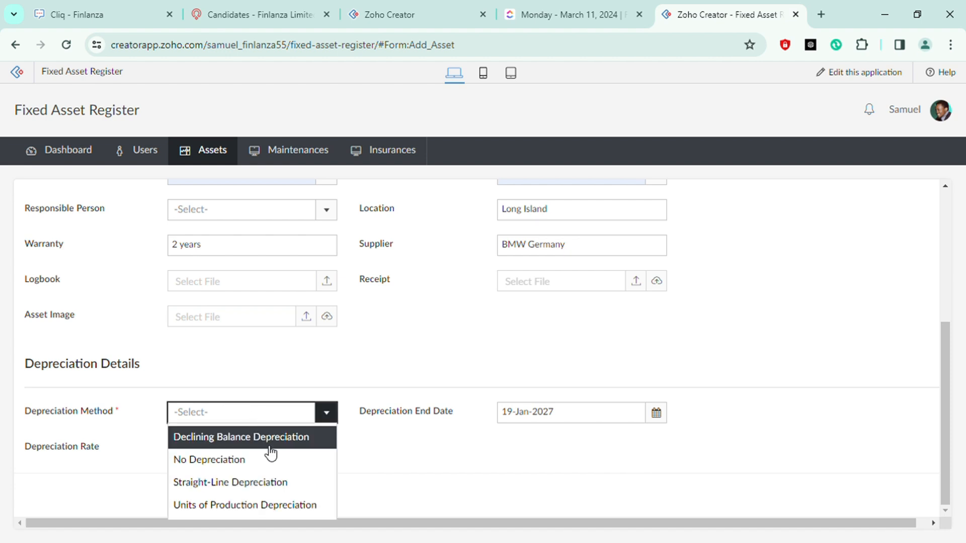
left_click(265, 486)
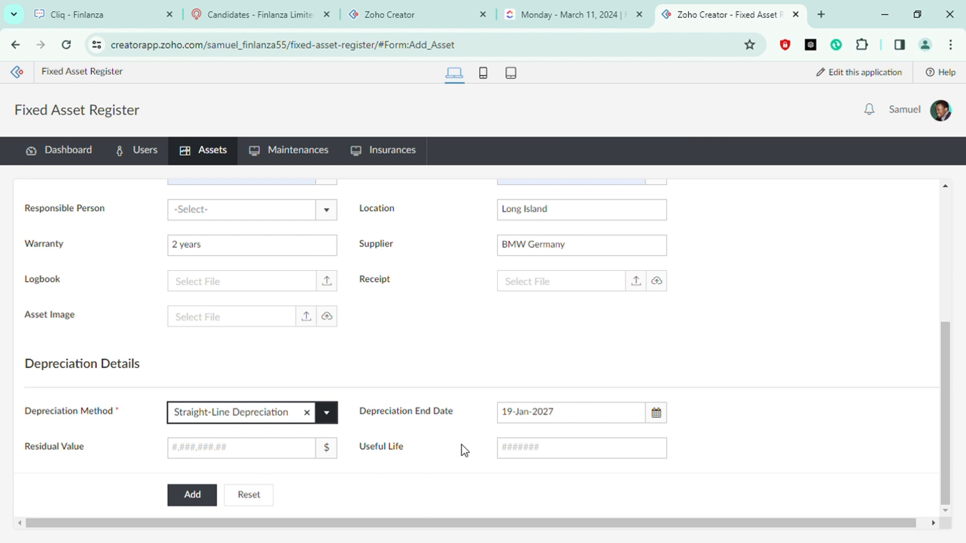
left_click(323, 456)
left_click(554, 452)
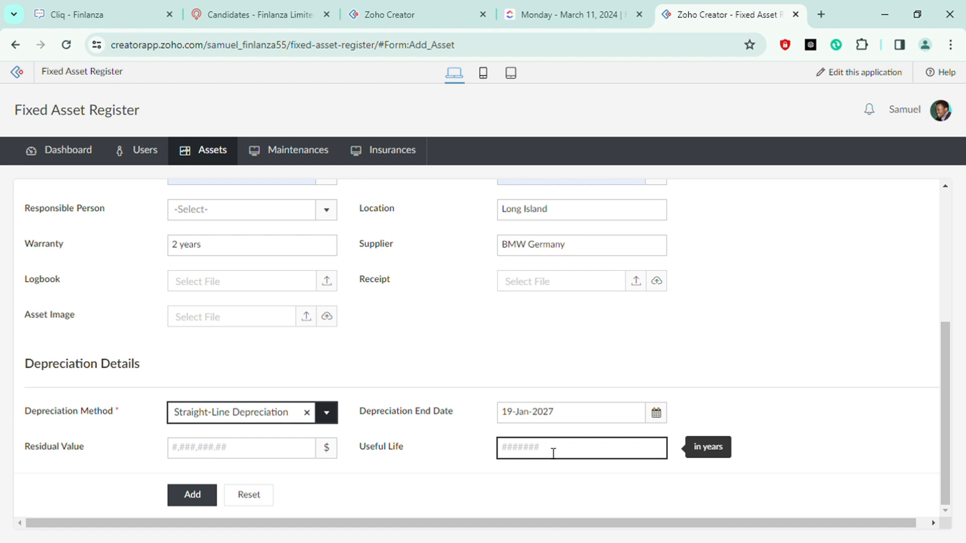
Clear the depreciation end date
left_click_drag(556, 416, 501, 420)
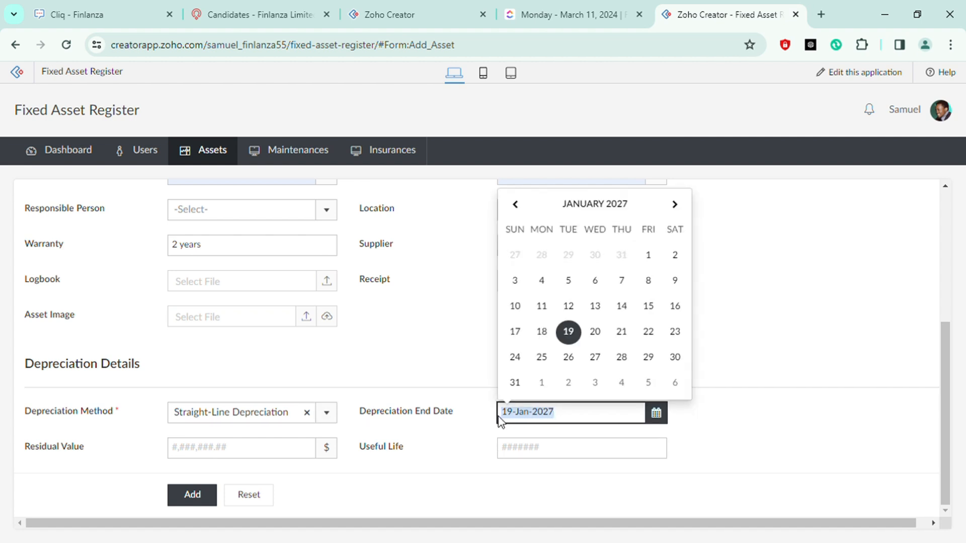
key("BackSpace")
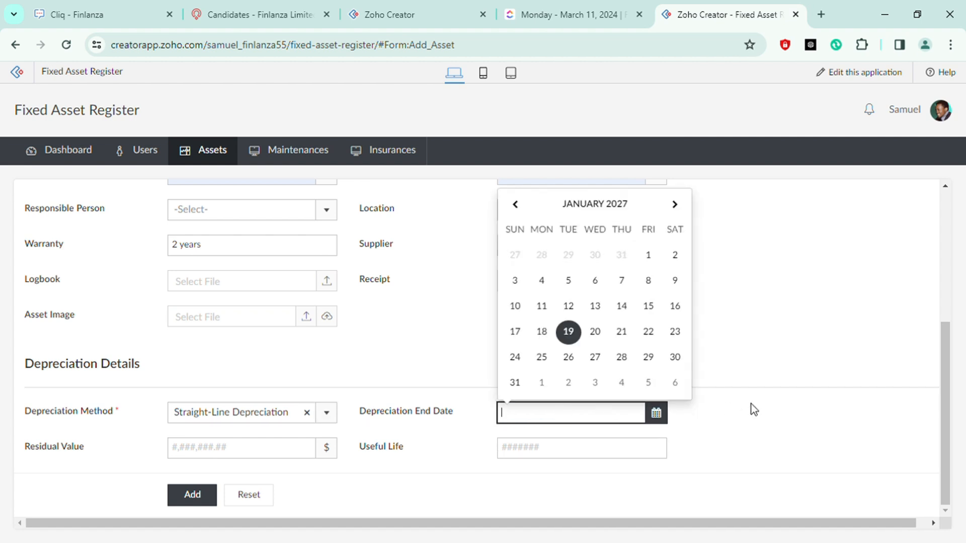
left_click(753, 408)
scroll(753, 408, "up", 3)
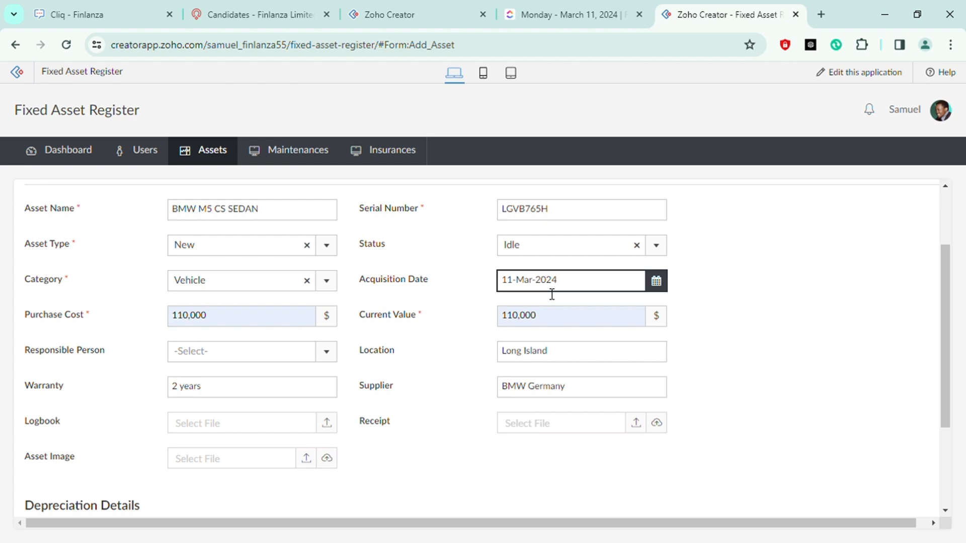
scroll(749, 353, "down", 3)
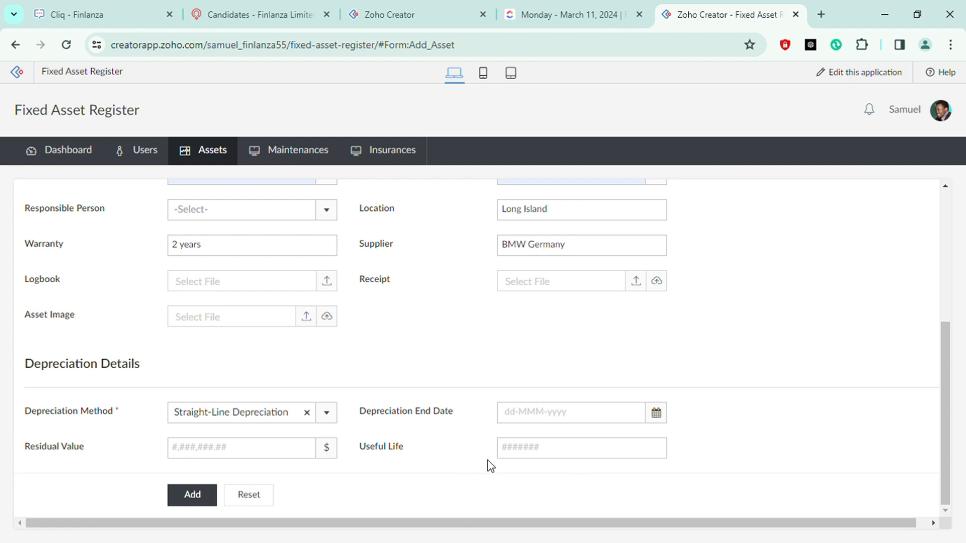
Set the useful life to 5 years
left_click(531, 454)
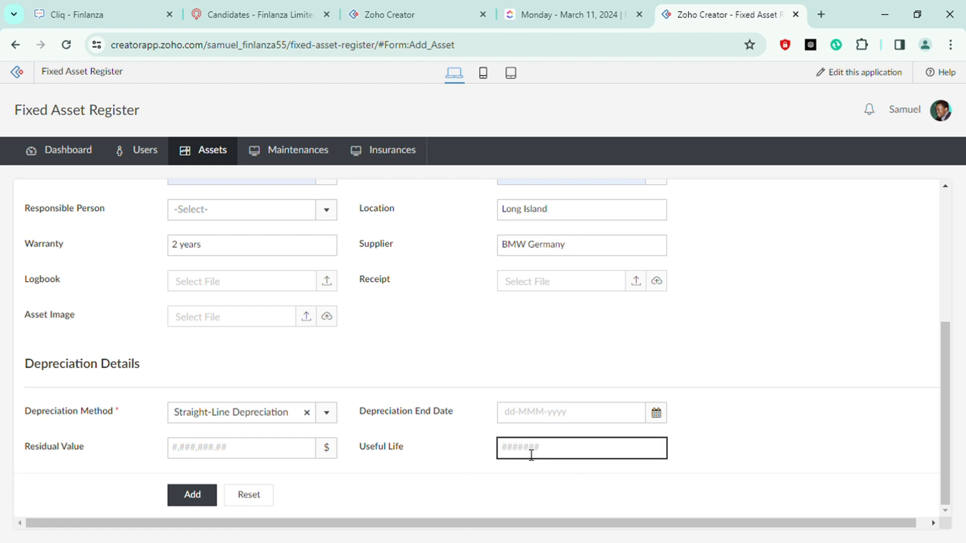
type("5")
left_click(770, 437)
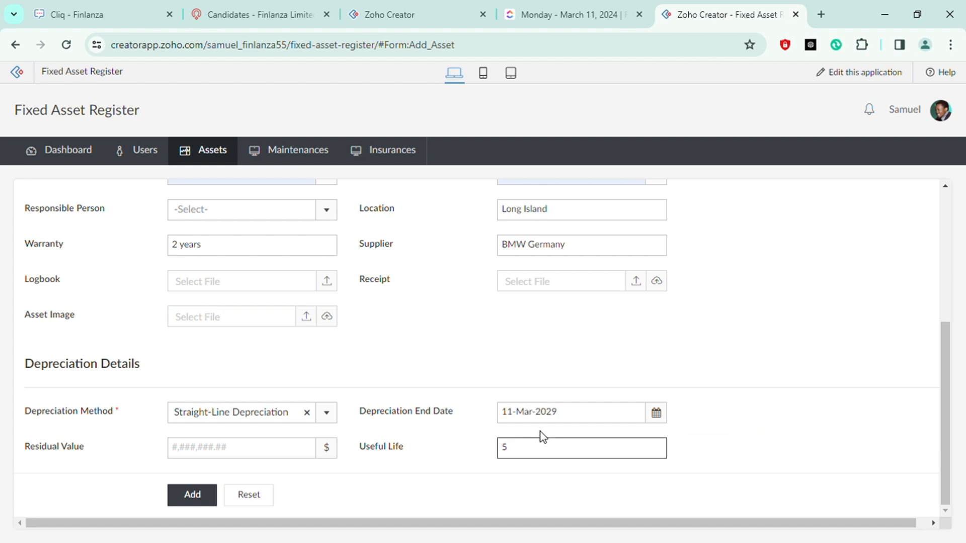
left_click(511, 412)
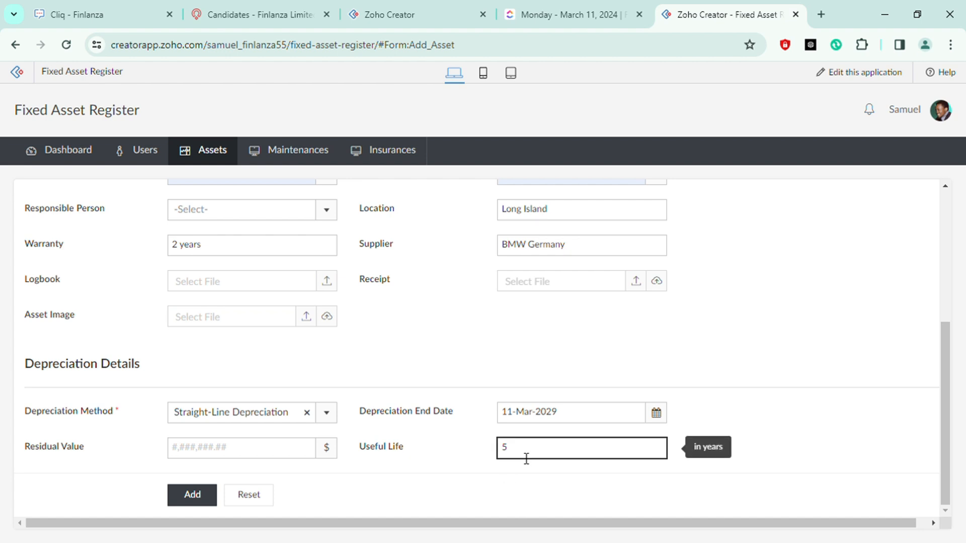
scroll(872, 376, "up", 2)
scroll(873, 376, "up", 1)
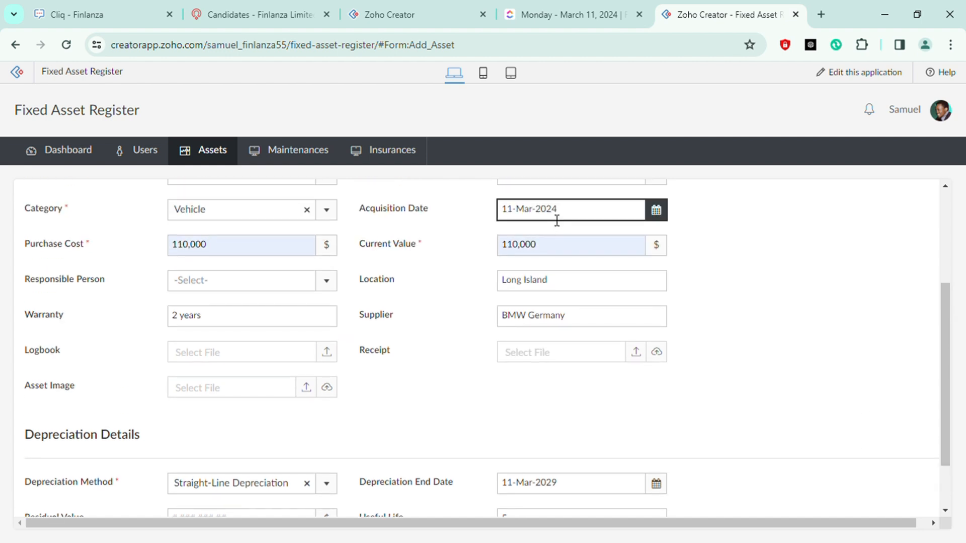
scroll(746, 373, "down", 2)
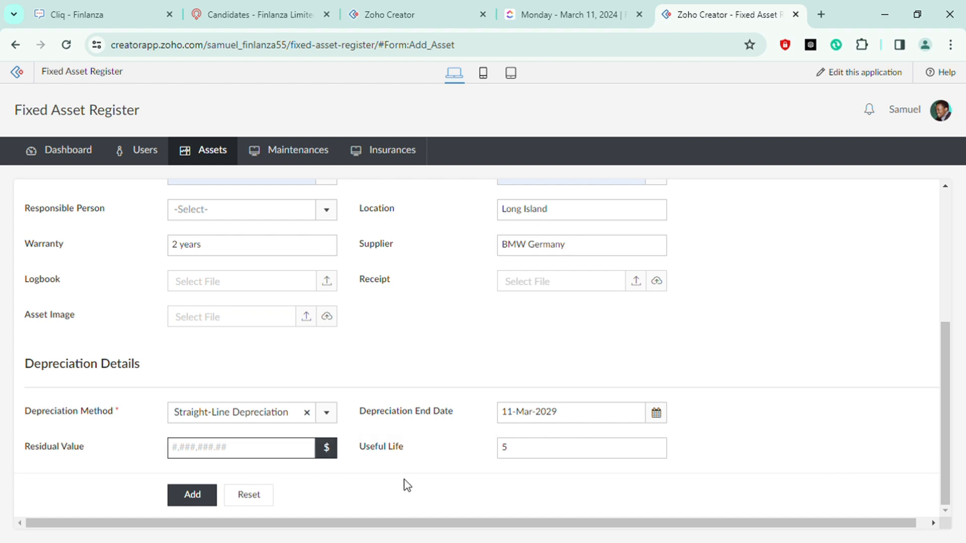
Enter 50,000 as the residual value
left_click(221, 455)
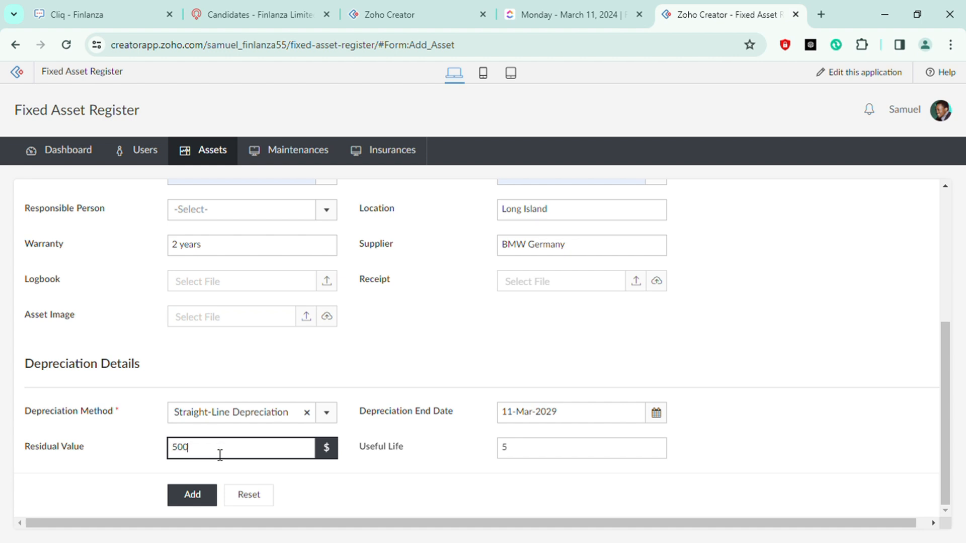
left_click(396, 479)
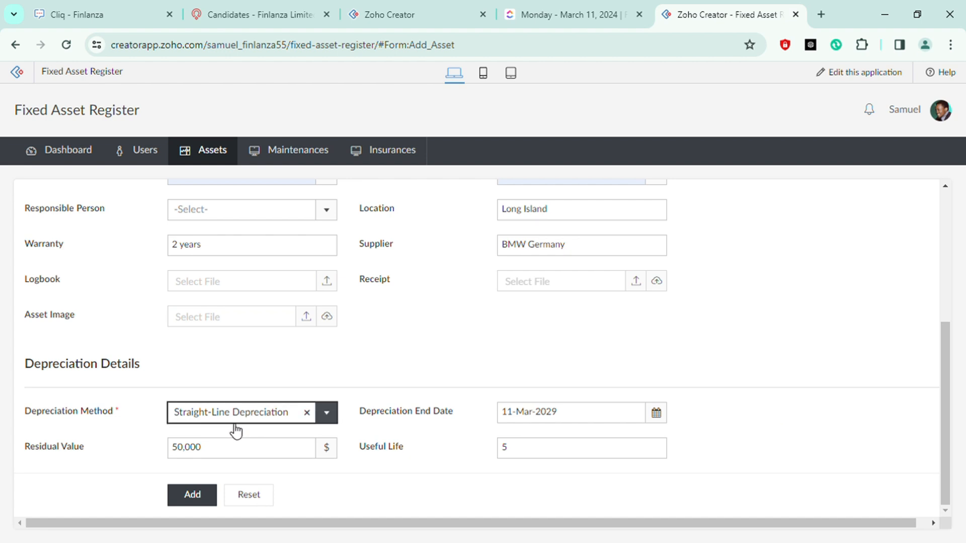
Clear the depreciation method selection
left_click(308, 413)
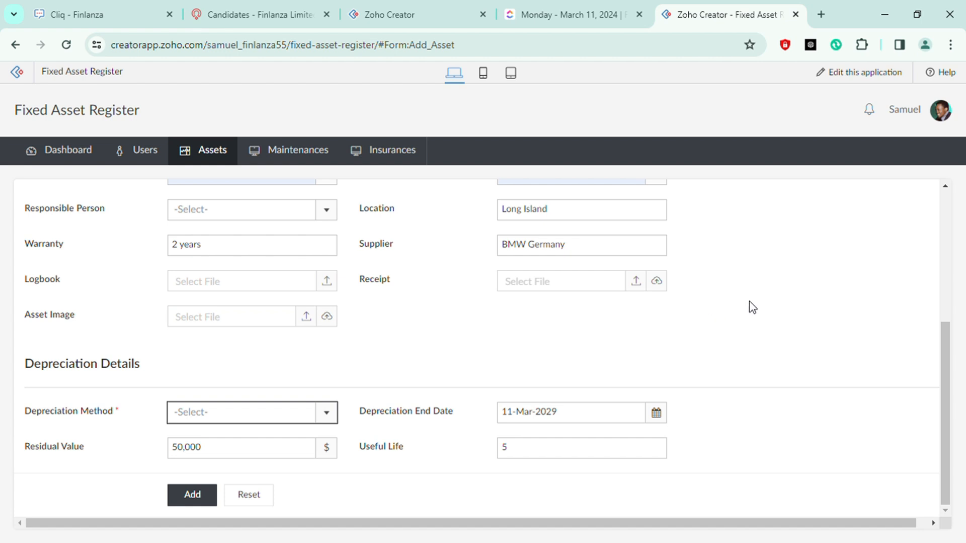
scroll(767, 342, "up", 1)
scroll(767, 342, "up", 3)
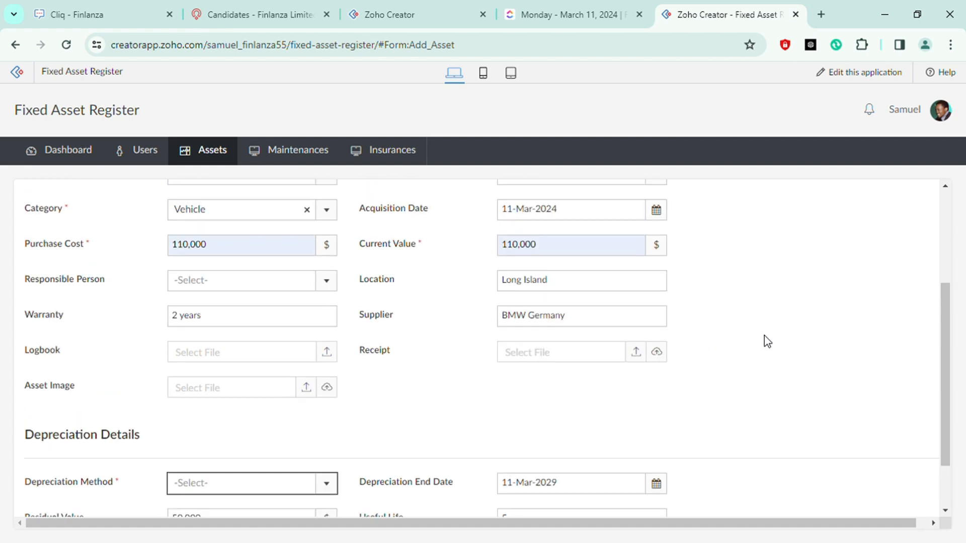
scroll(768, 342, "down", 1)
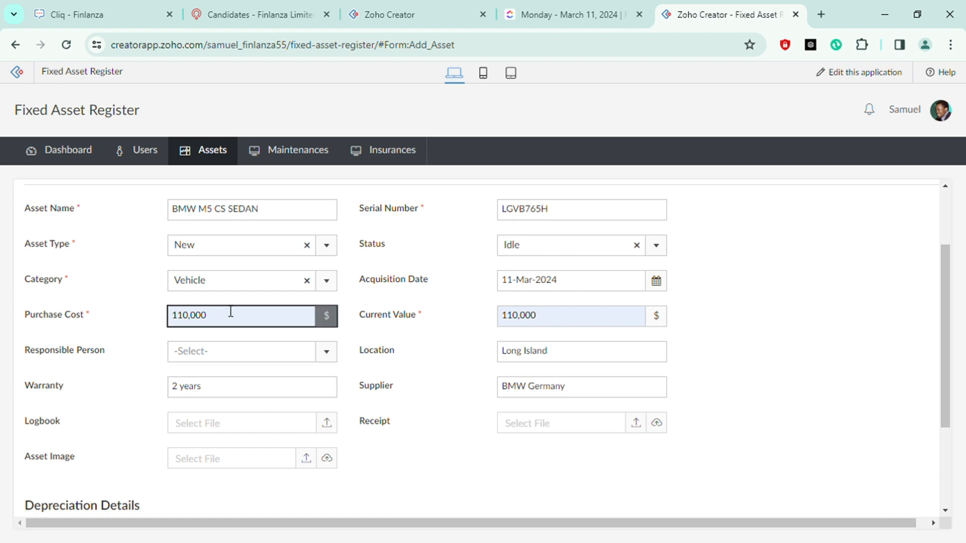
Change the asset category to Machine
left_click(216, 289)
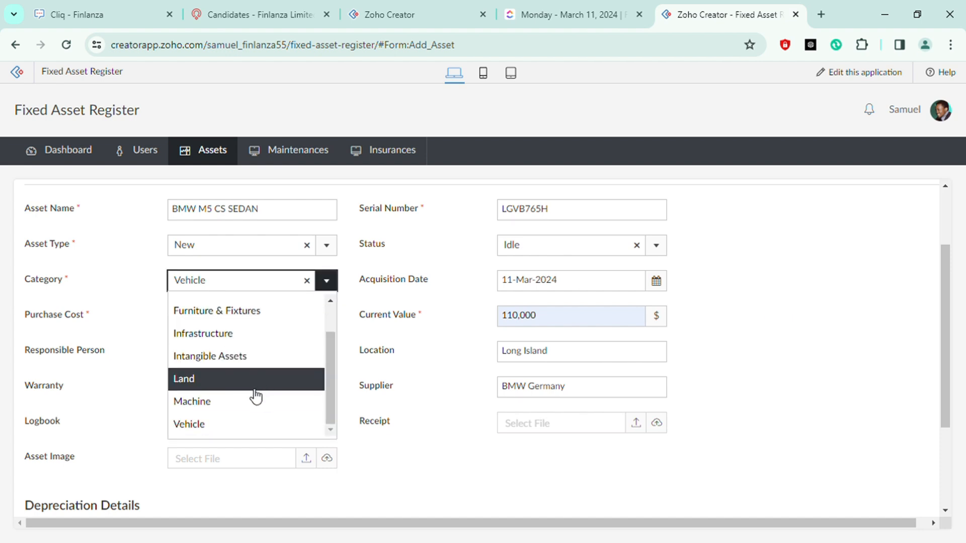
left_click(241, 402)
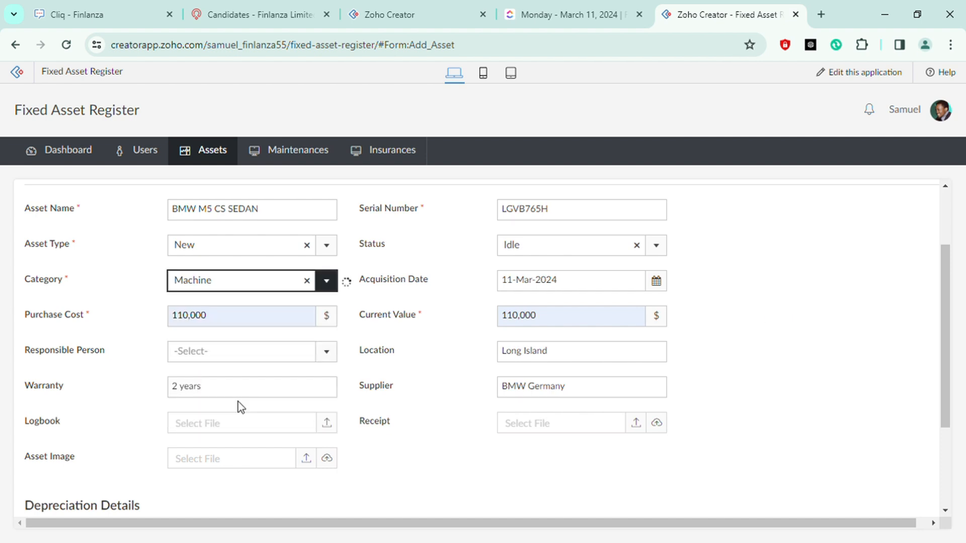
left_click(803, 339)
scroll(800, 339, "down", 2)
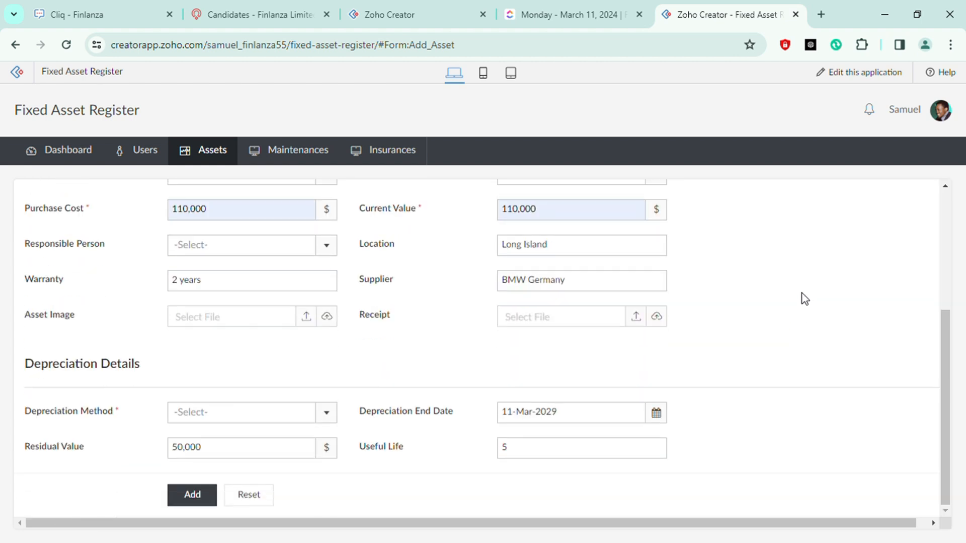
Set the depreciation method to Units of Production Depreciation
left_click(295, 414)
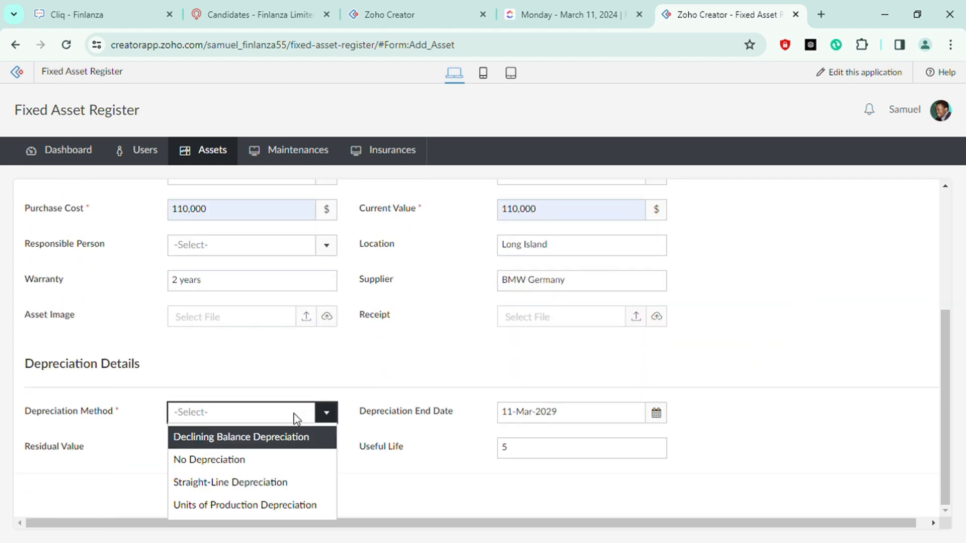
left_click(276, 506)
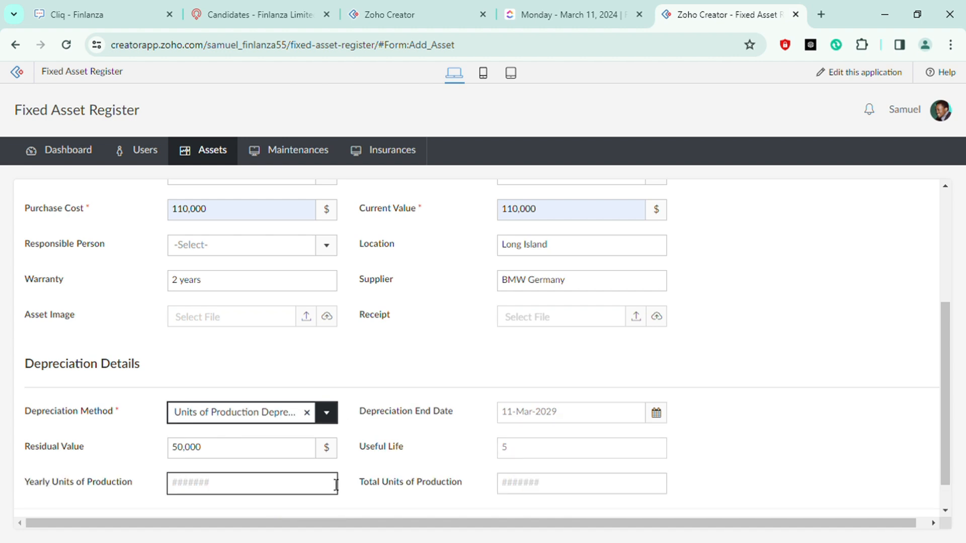
scroll(797, 351, "down", 1)
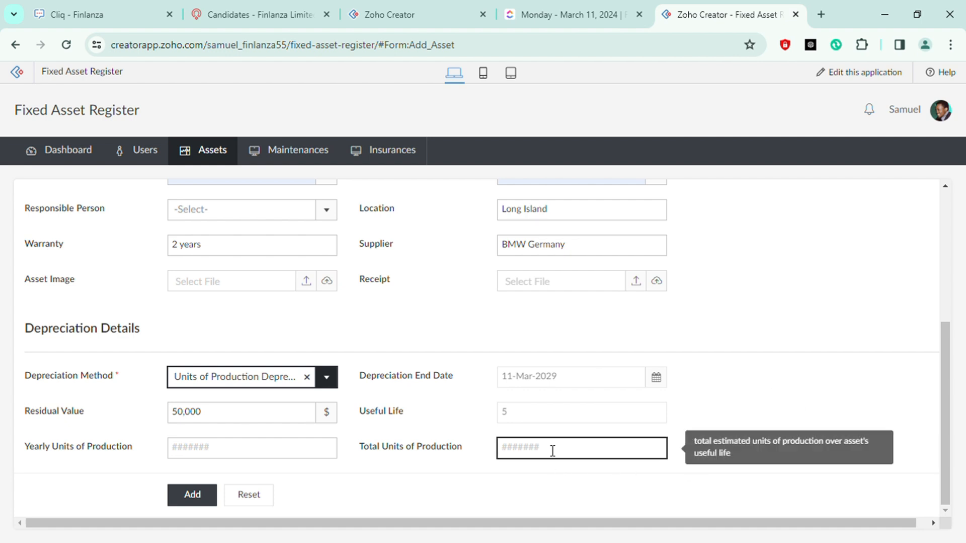
scroll(772, 371, "up", 4)
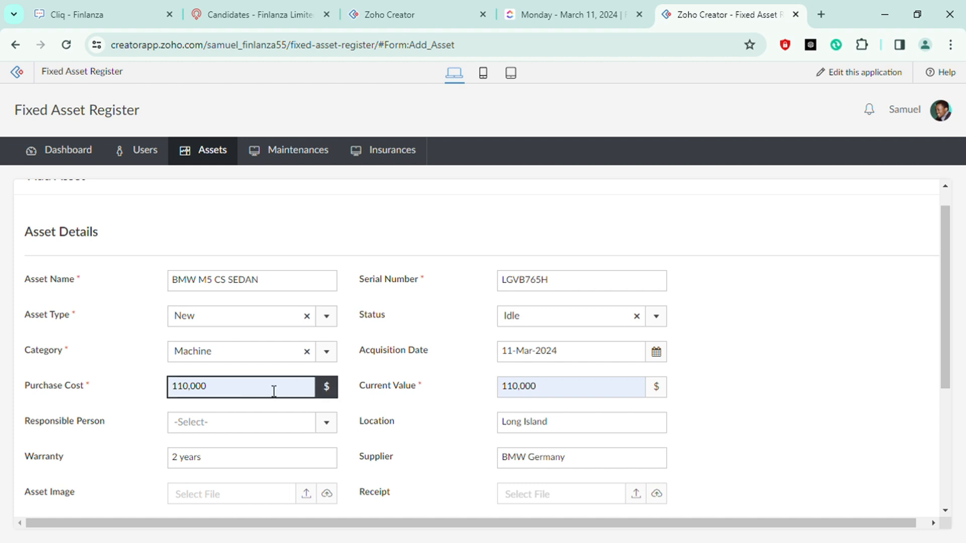
Enter 100000 as the total units of production
scroll(761, 341, "down", 4)
left_click(192, 411)
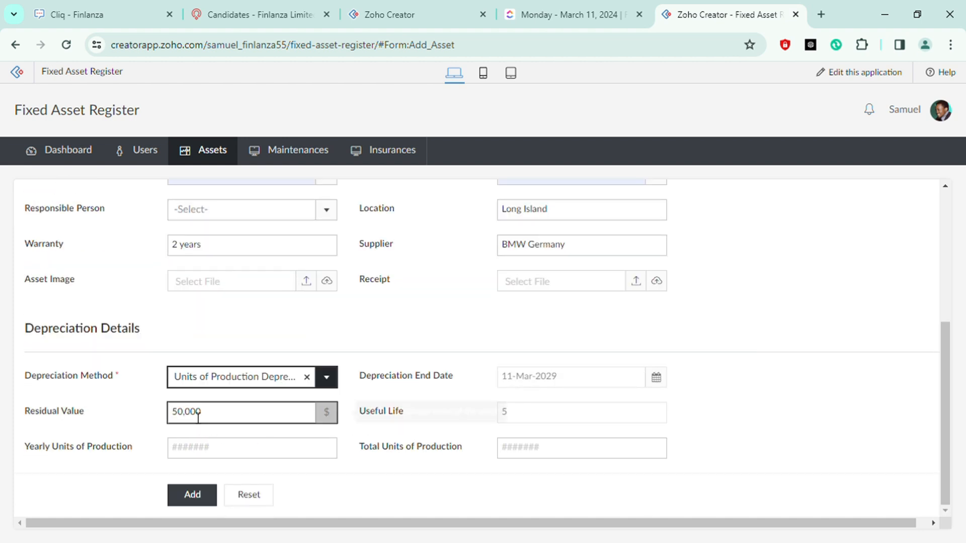
left_click(576, 363)
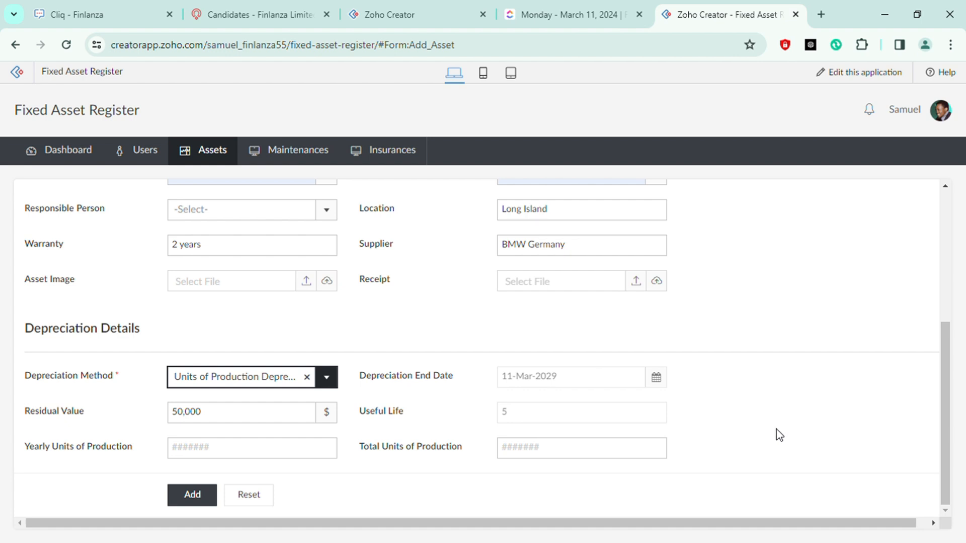
left_click(549, 452)
type("100000")
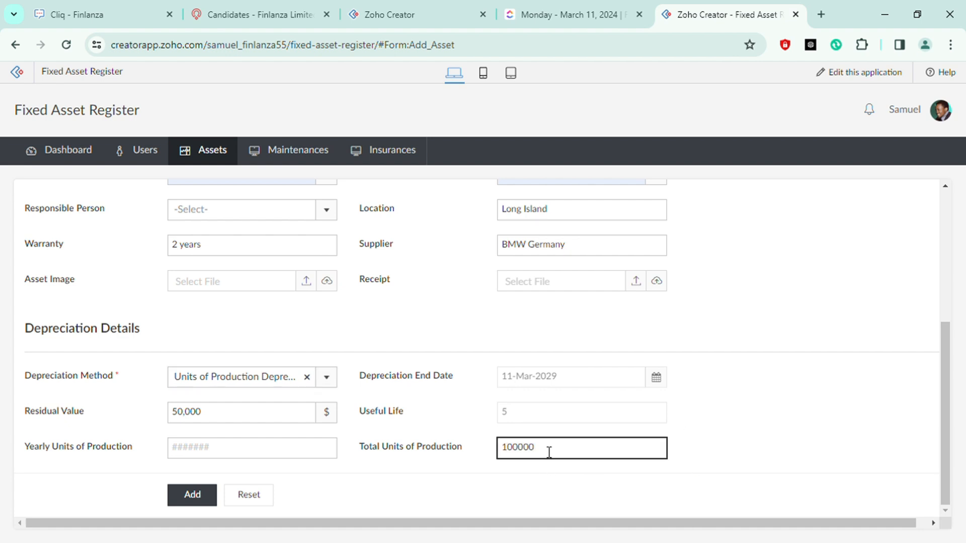
left_click(736, 431)
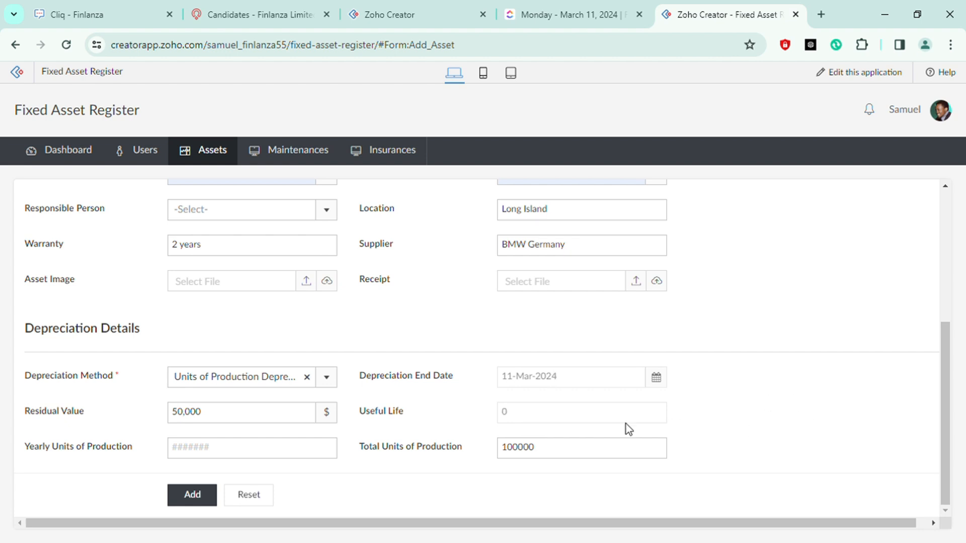
Examine the tooltips of the total units of production, useful life and depreciation end date fields
left_click(530, 456)
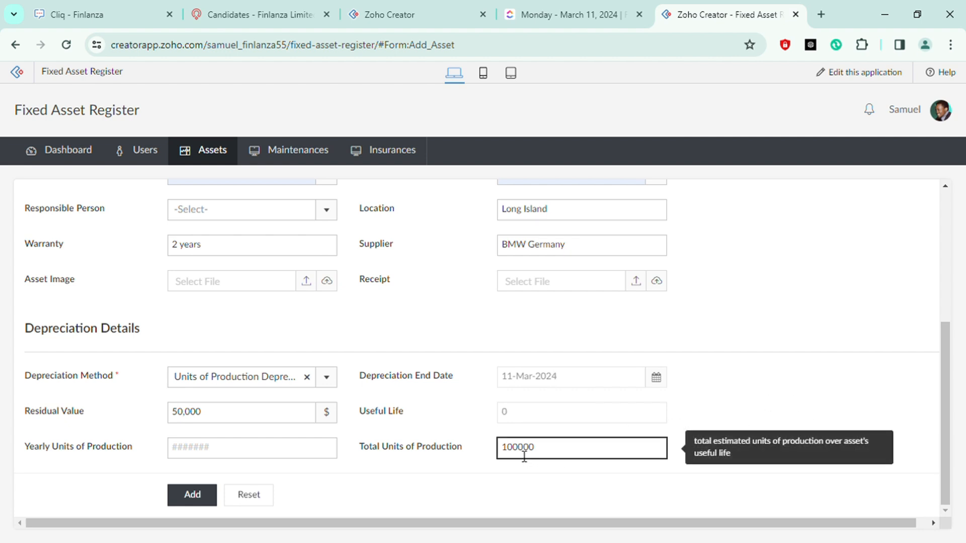
left_click(792, 428)
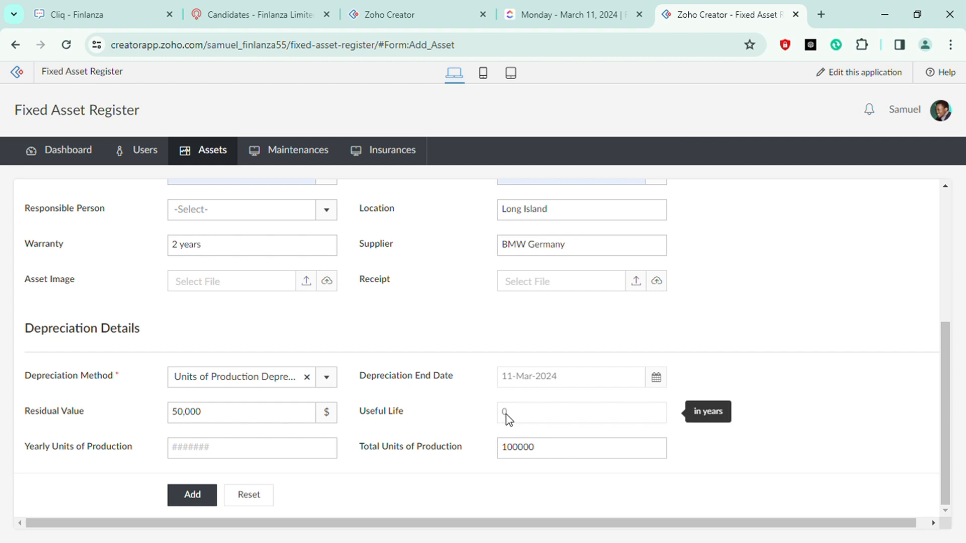
scroll(786, 328, "up", 3)
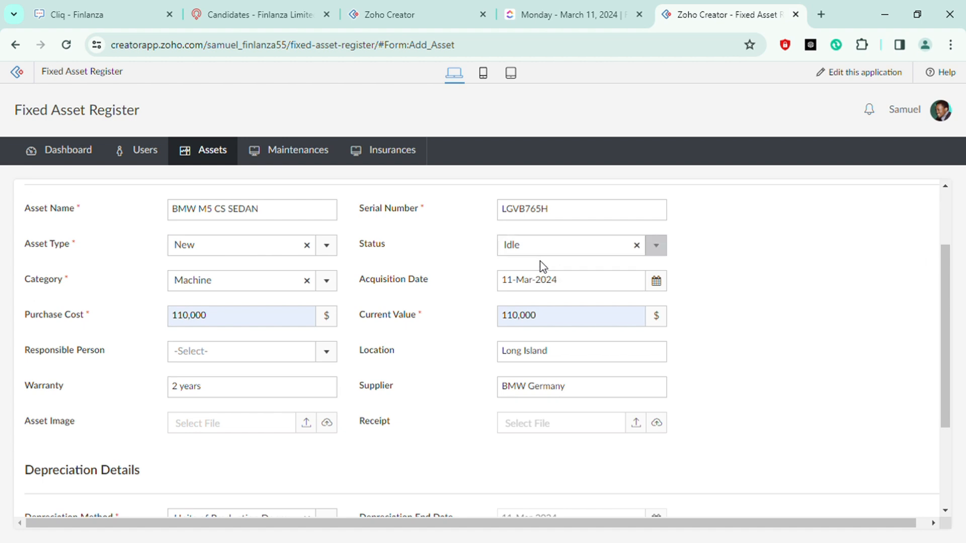
scroll(690, 306, "down", 3)
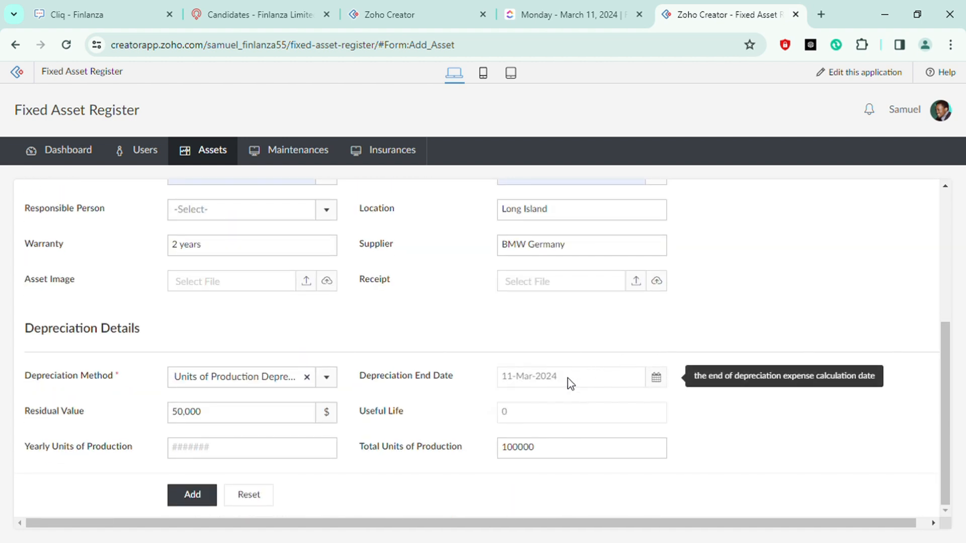
left_click(535, 447)
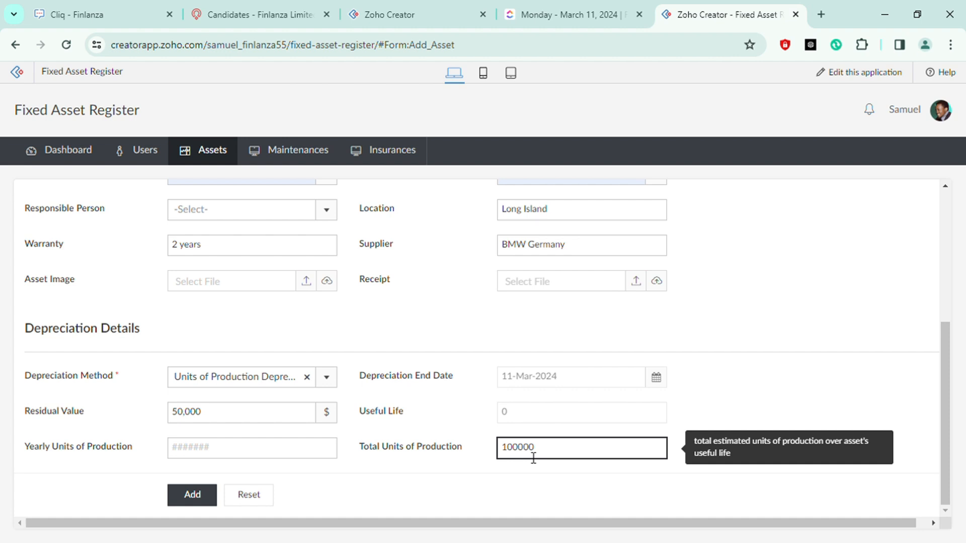
left_click(304, 457)
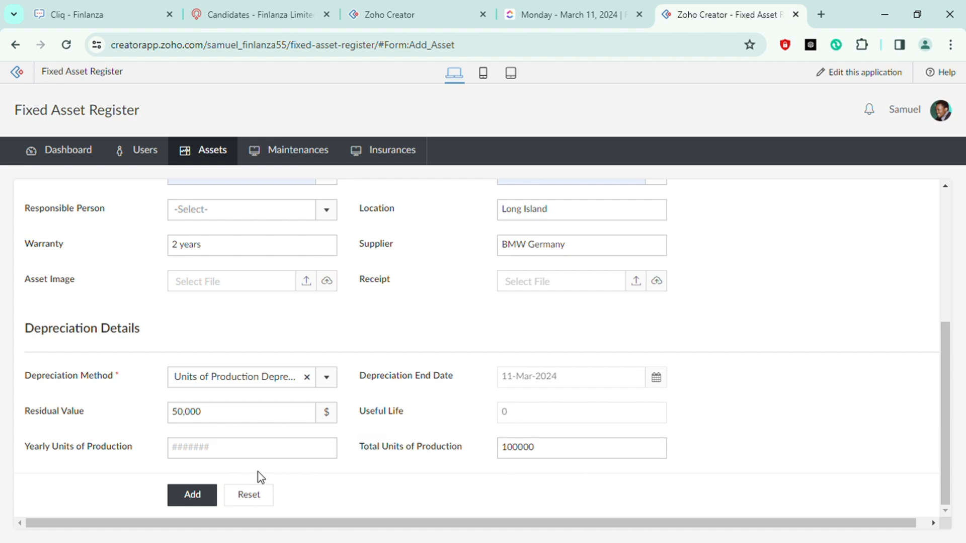
Enter 10000 as the yearly units of production
left_click(244, 458)
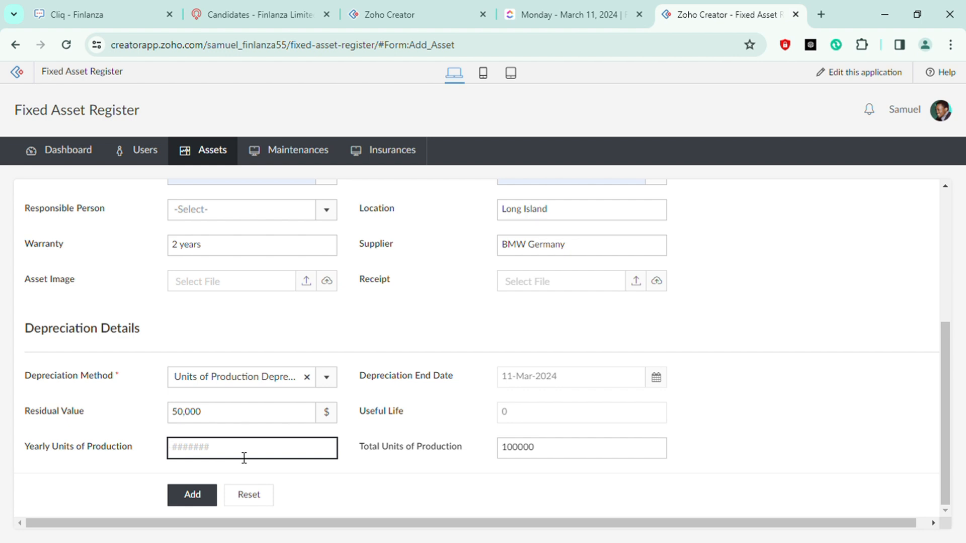
type("10000")
left_click(376, 494)
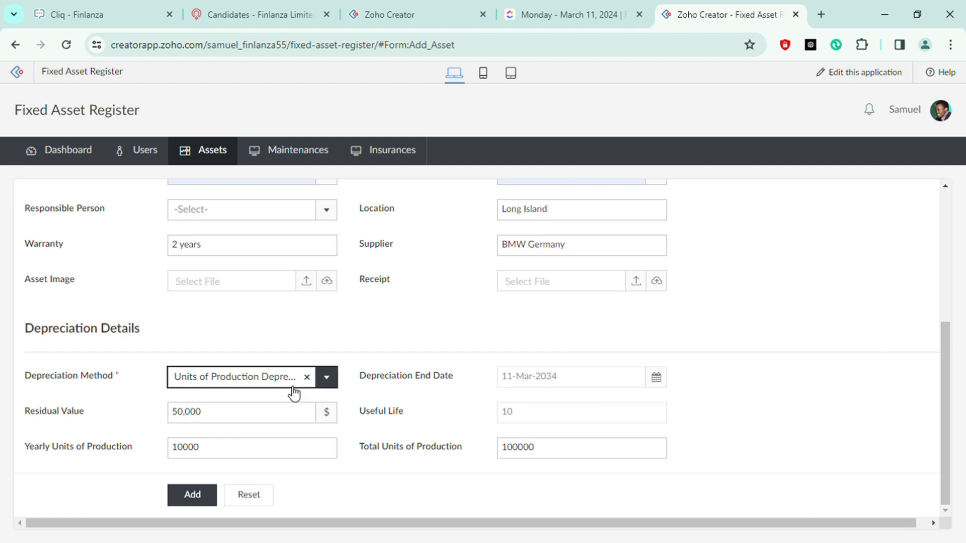
Clear the depreciation method selection
left_click(307, 378)
left_click(263, 377)
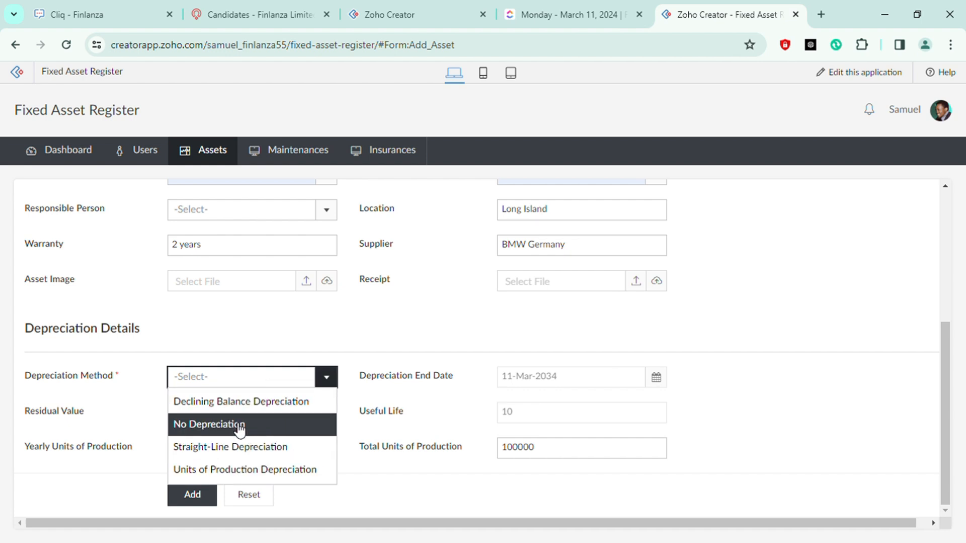
left_click(880, 398)
scroll(861, 400, "up", 4)
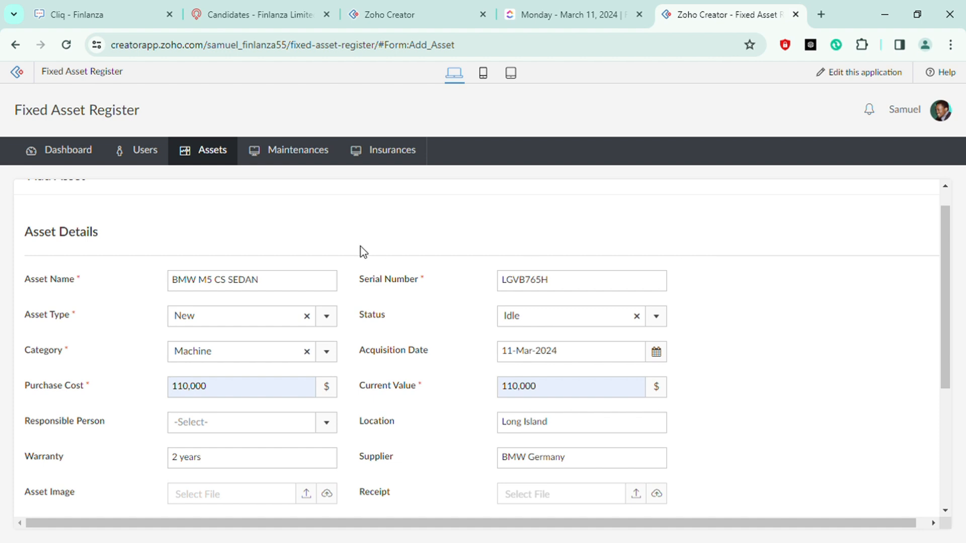
Switch the asset type to Existing and clear it again, twice over
left_click(249, 325)
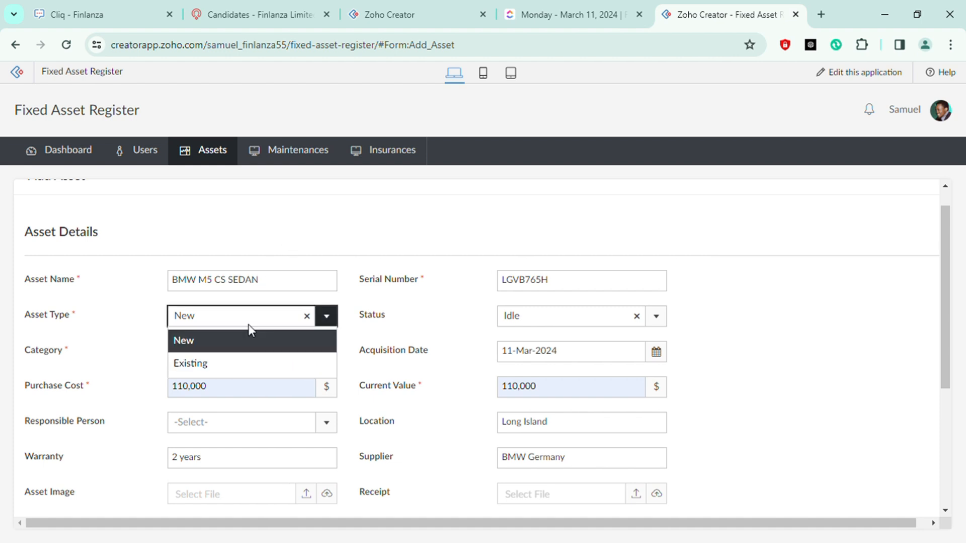
left_click(244, 363)
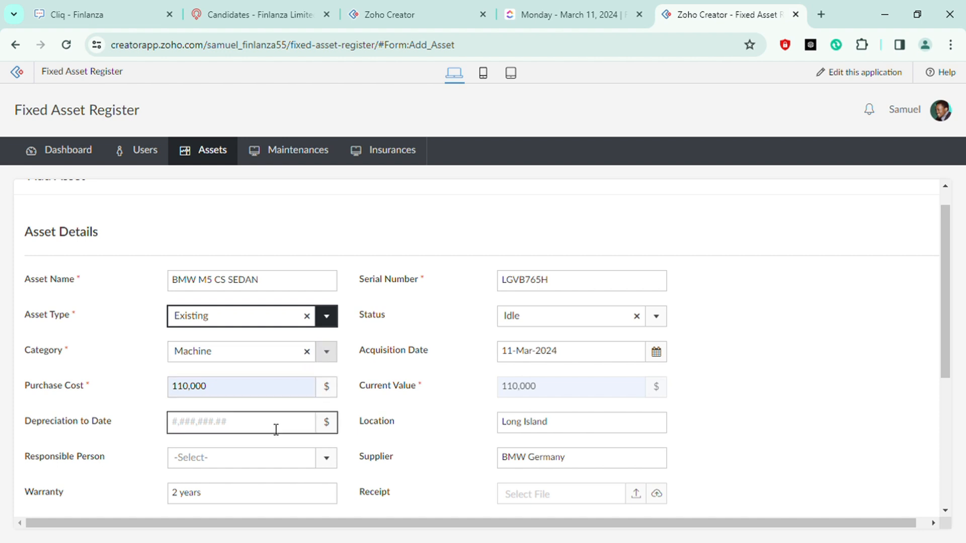
left_click(308, 318)
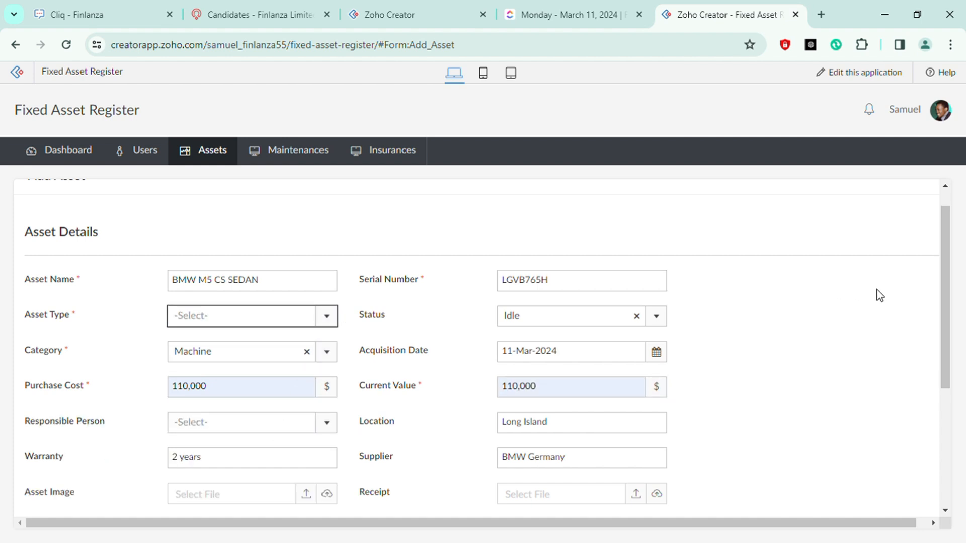
scroll(860, 299, "down", 1)
scroll(859, 298, "down", 1)
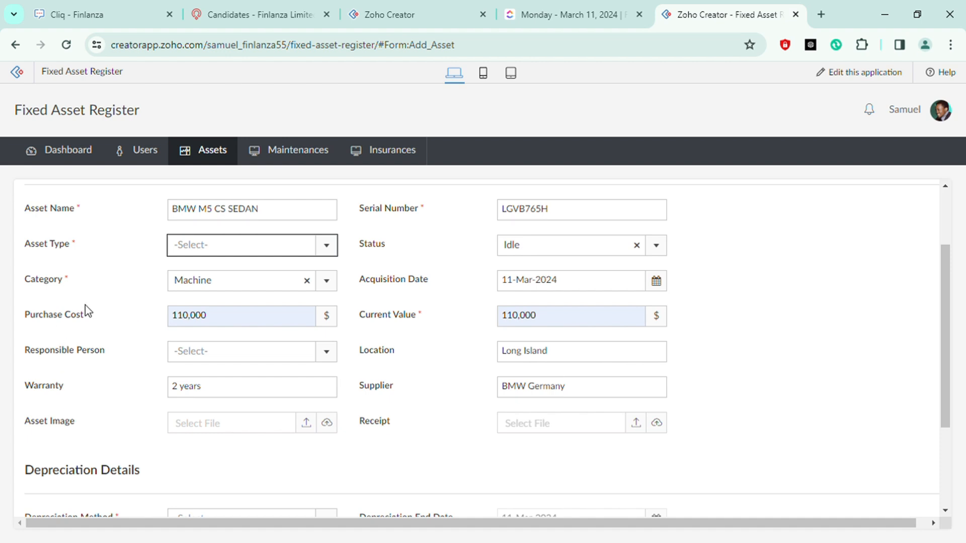
left_click(189, 250)
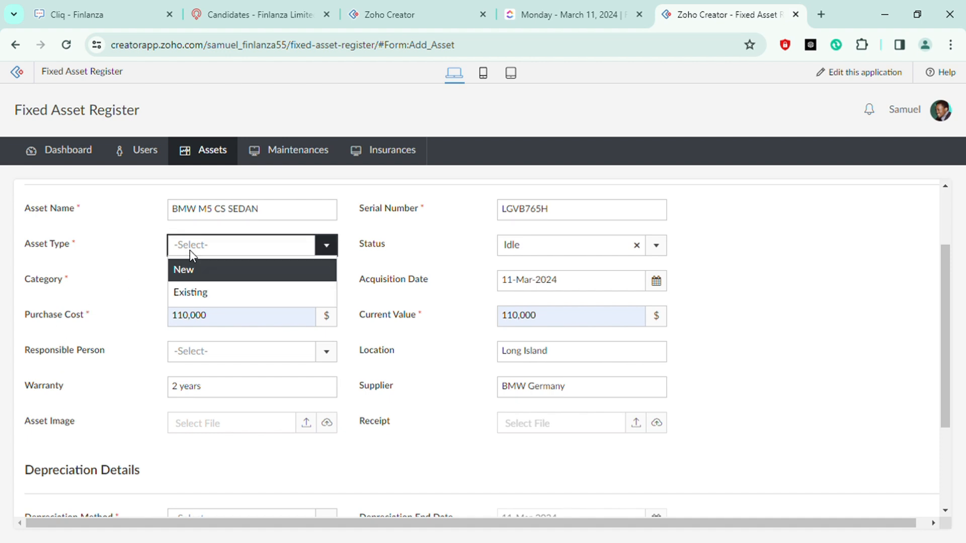
left_click(200, 293)
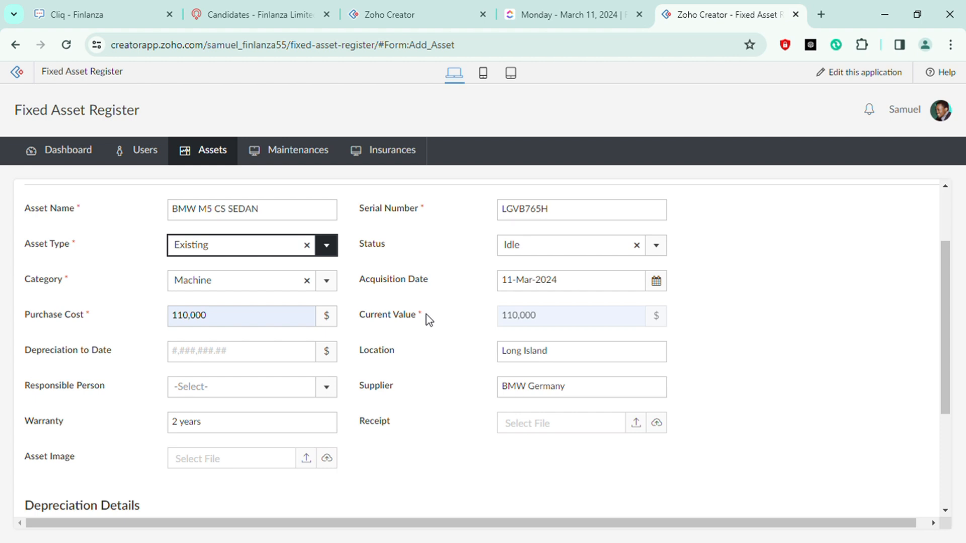
left_click(306, 245)
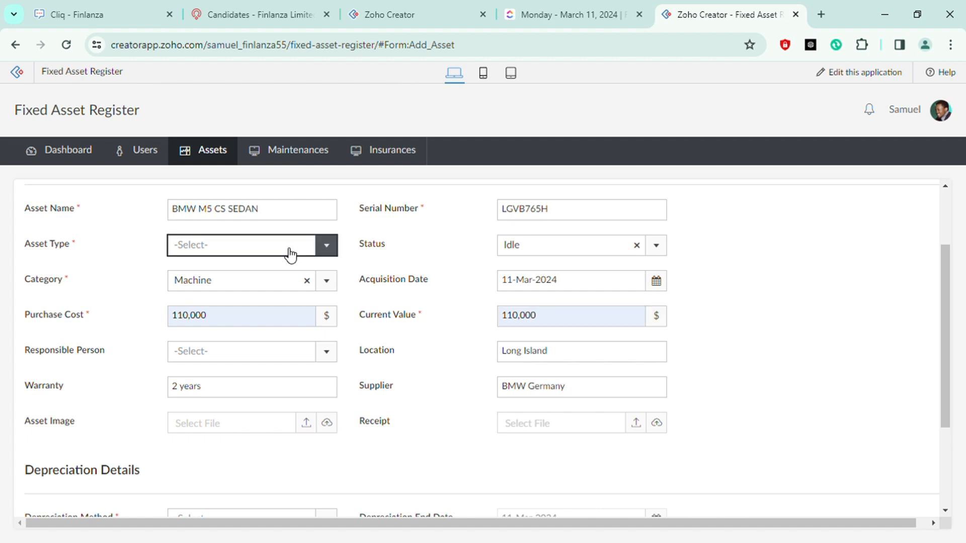
Clear the current value field
left_click(570, 324)
left_click(570, 321)
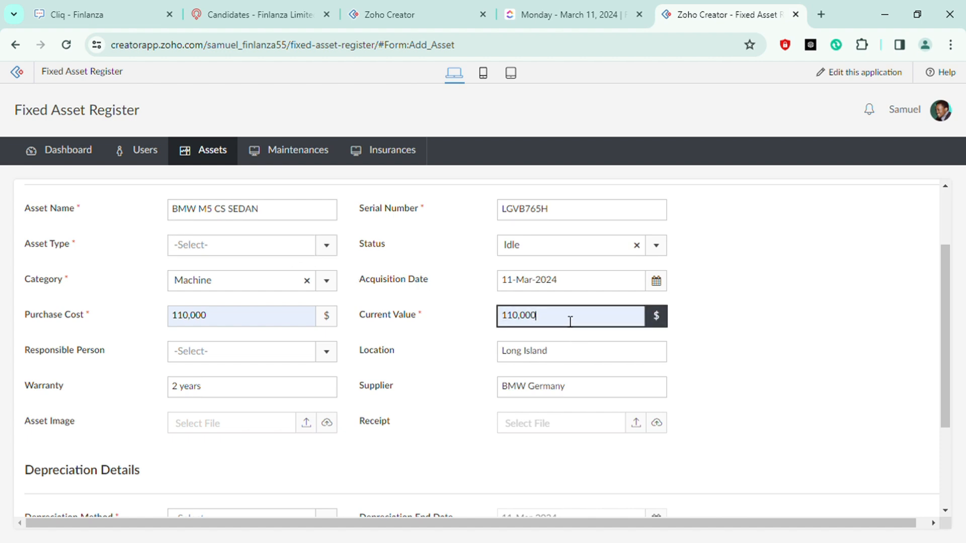
key("BackSpace")
key("BackSpace")
key("BackSpace")
key("BackSpace")
key("BackSpace")
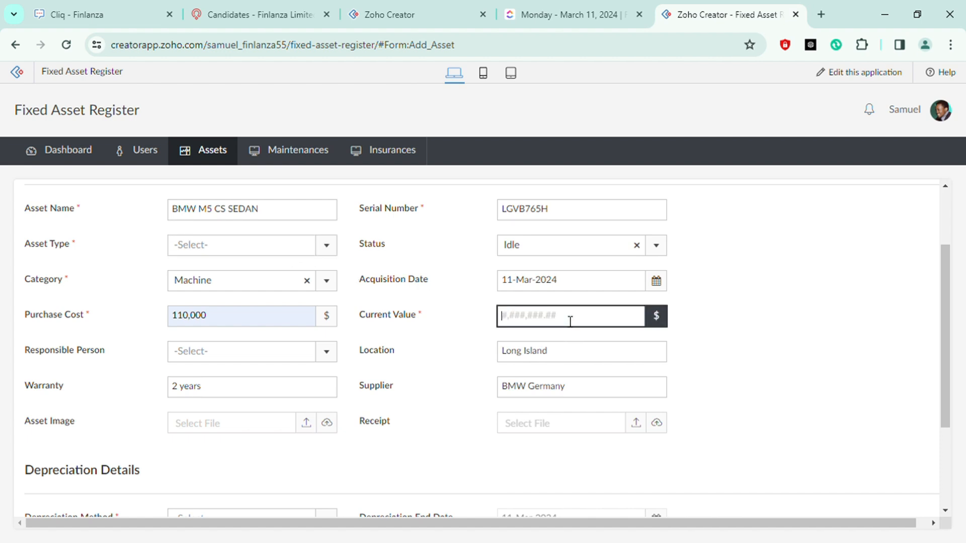
left_click(742, 324)
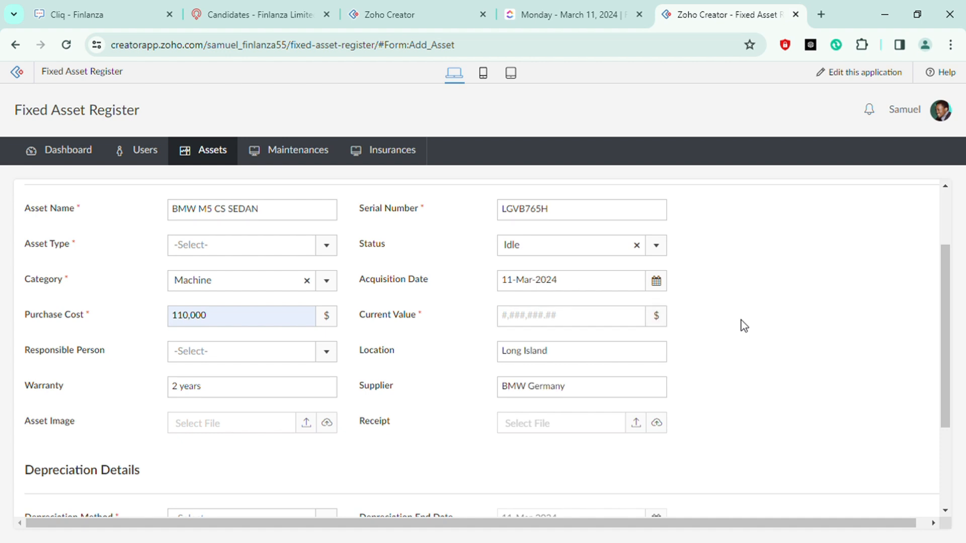
Set the asset type to Existing
left_click(192, 244)
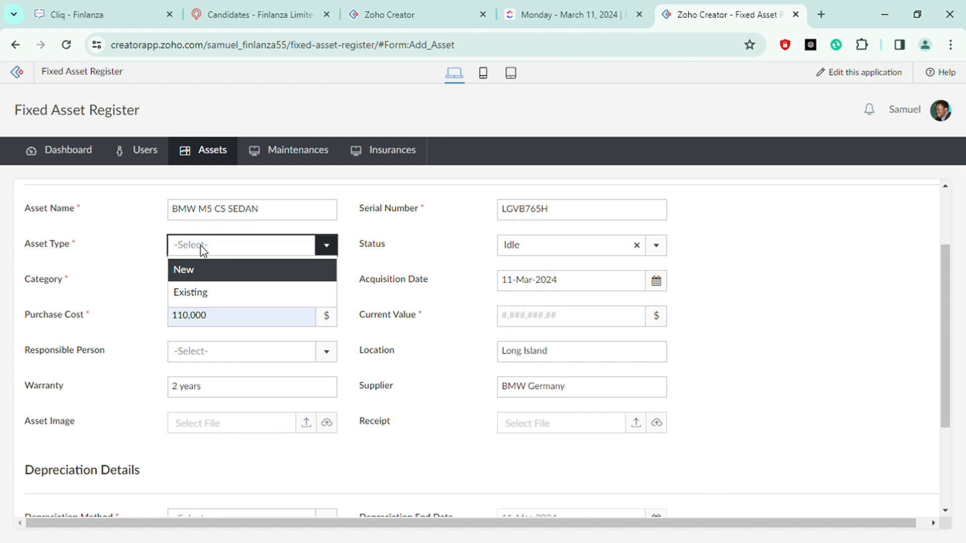
left_click(205, 292)
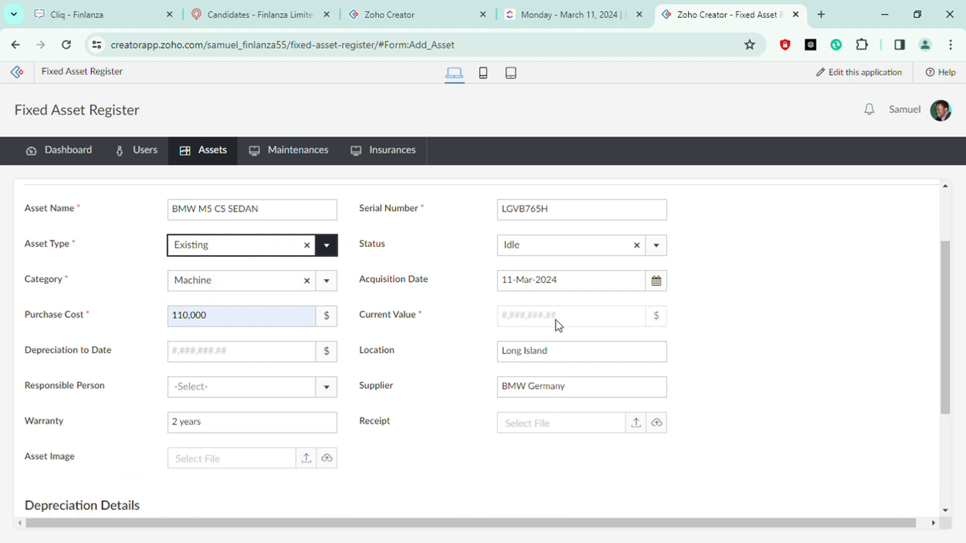
left_click(526, 314)
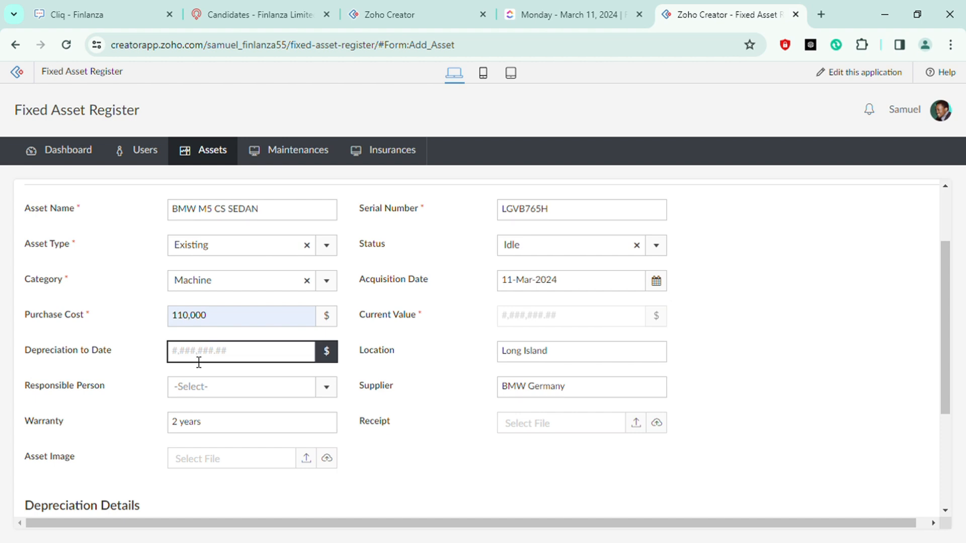
Enter 30,000 as the depreciation to date
left_click(193, 325)
left_click(218, 357)
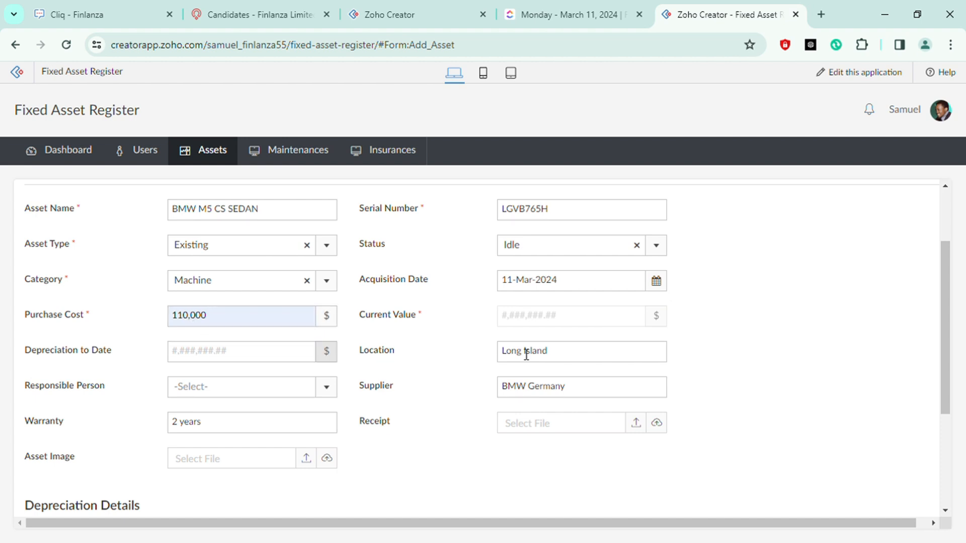
left_click(204, 357)
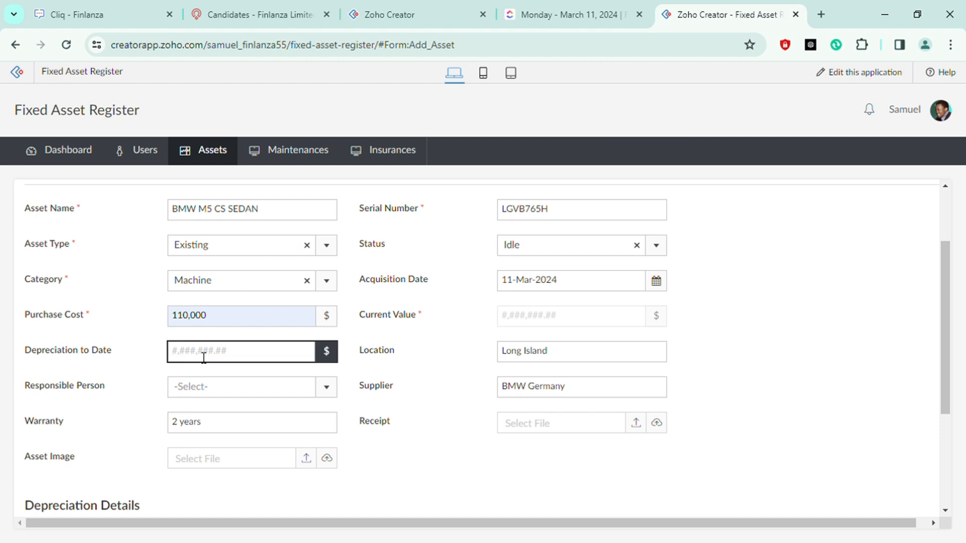
type("30,000")
left_click(873, 322)
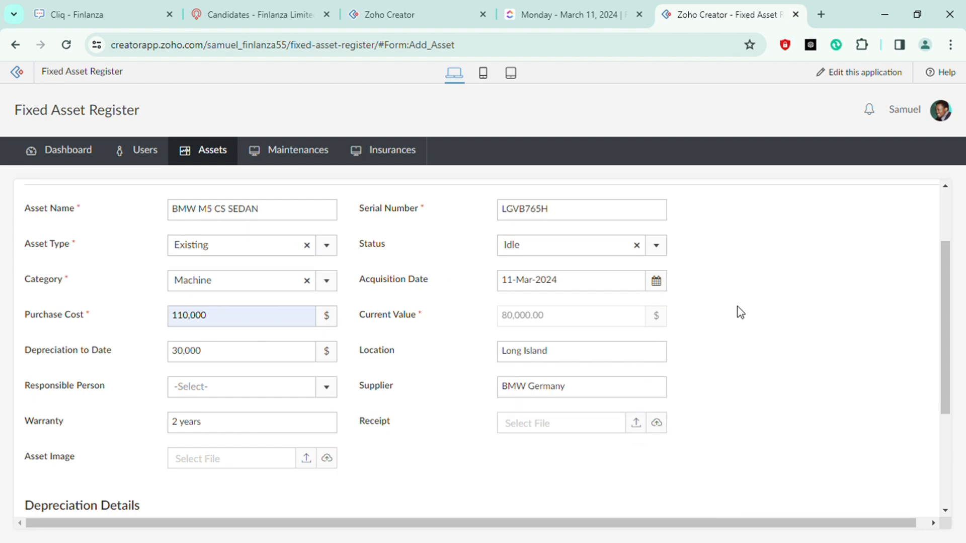
Set the depreciation method to No Depreciation
scroll(741, 312, "down", 4)
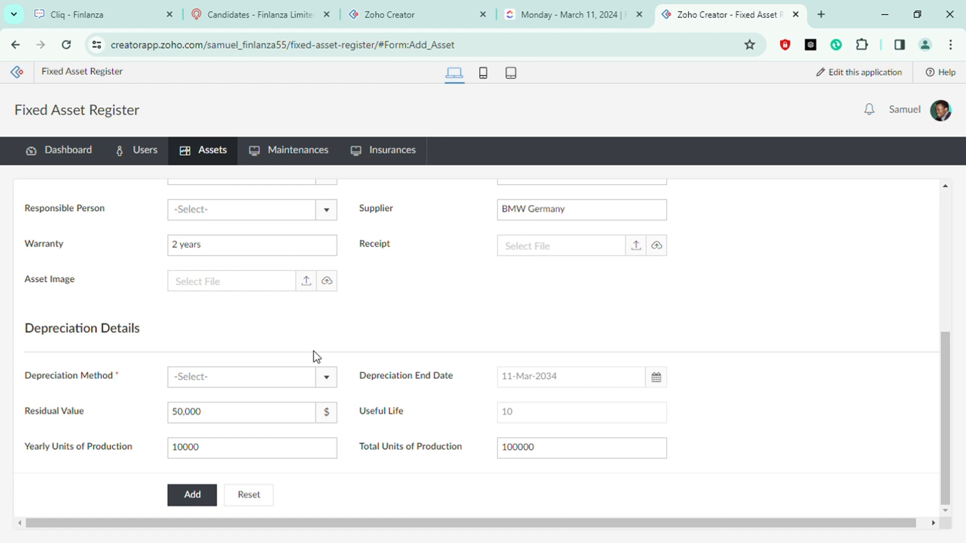
left_click(274, 374)
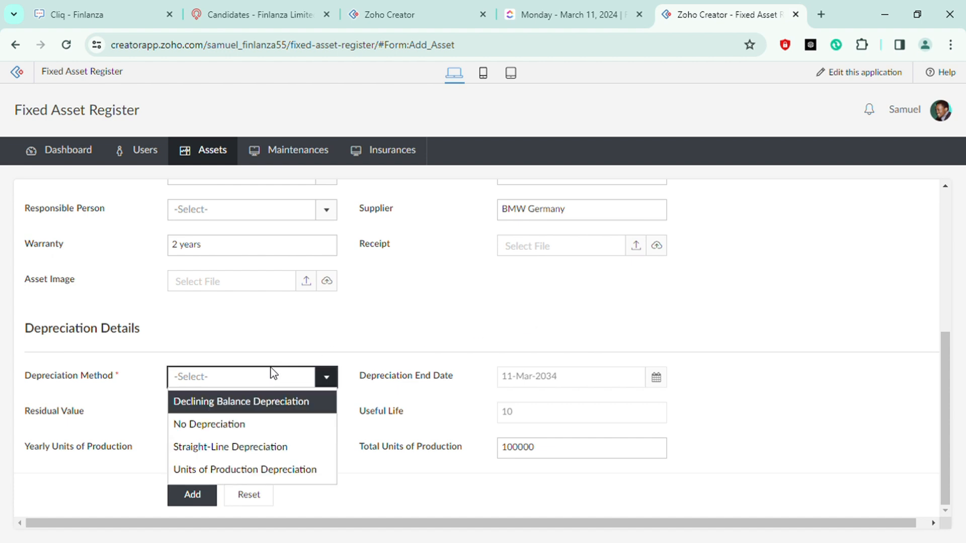
left_click(250, 423)
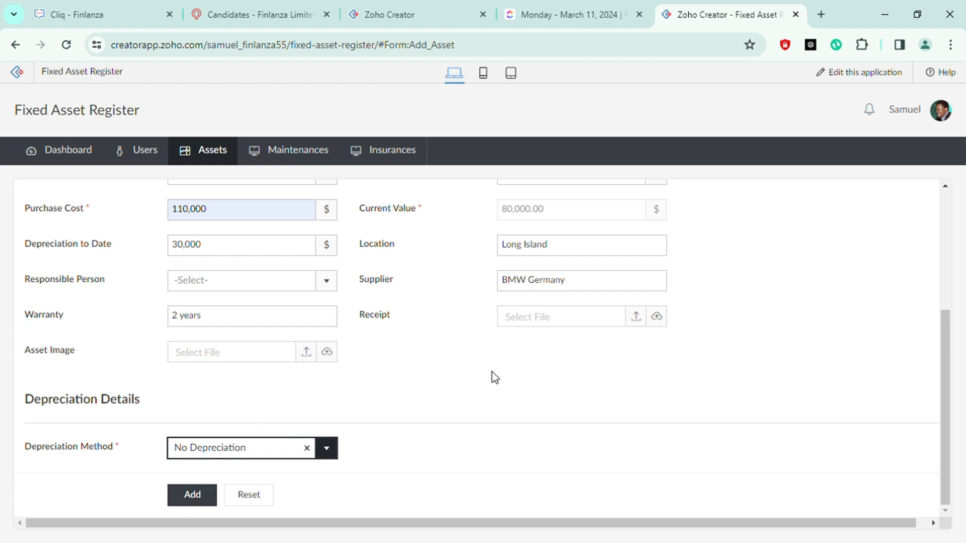
Open the All Assets report
scroll(453, 421, "up", 3)
scroll(451, 371, "up", 1)
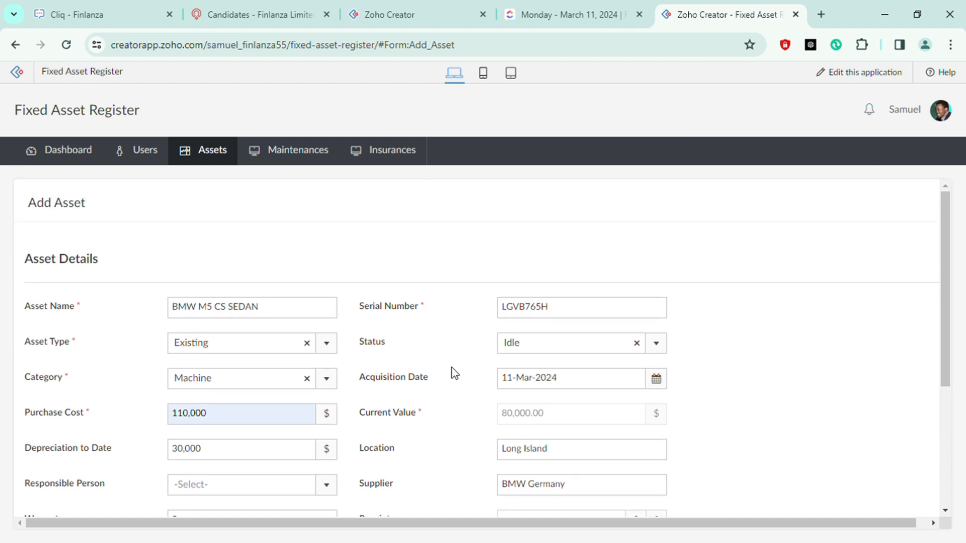
mouse_move(216, 157)
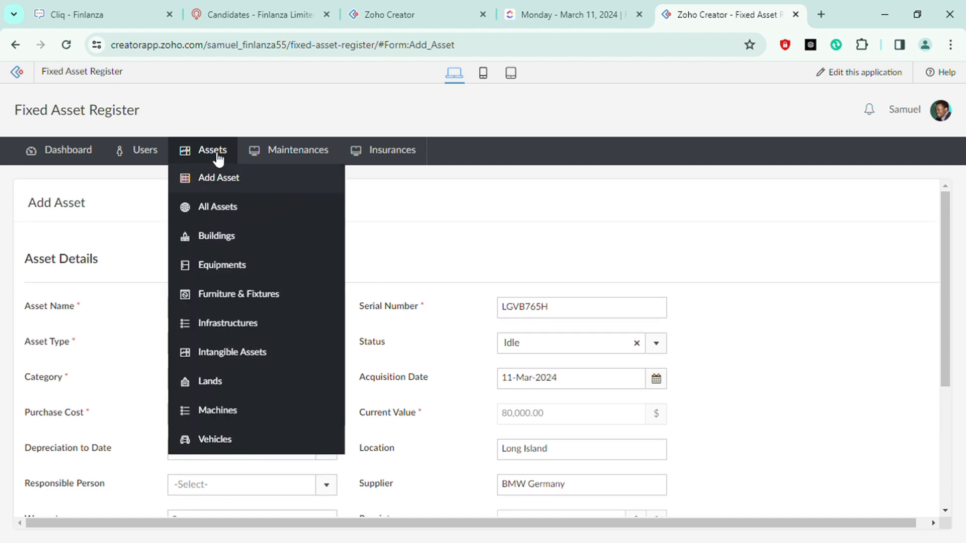
left_click(225, 214)
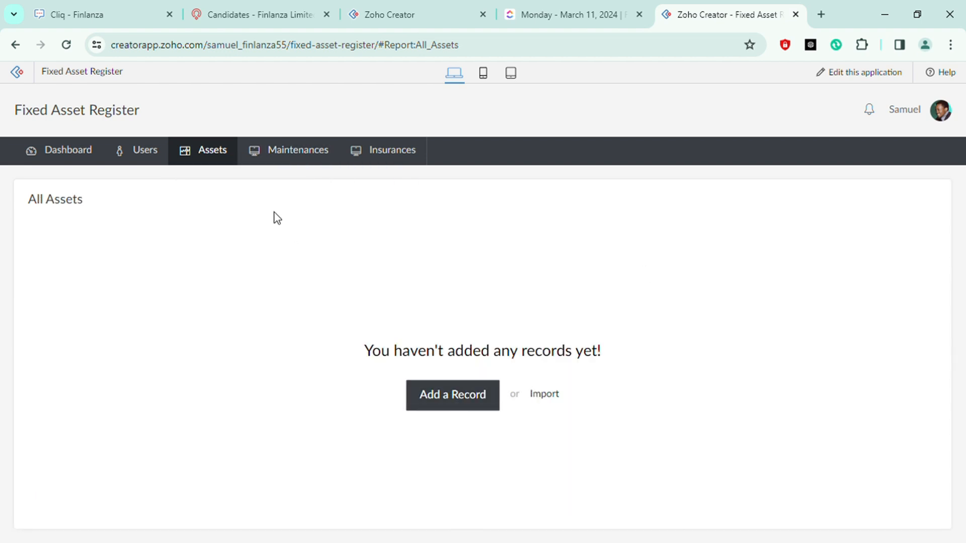
Open the Add Maintenance form and try to pick an asset from its asset list
mouse_move(216, 159)
mouse_move(302, 155)
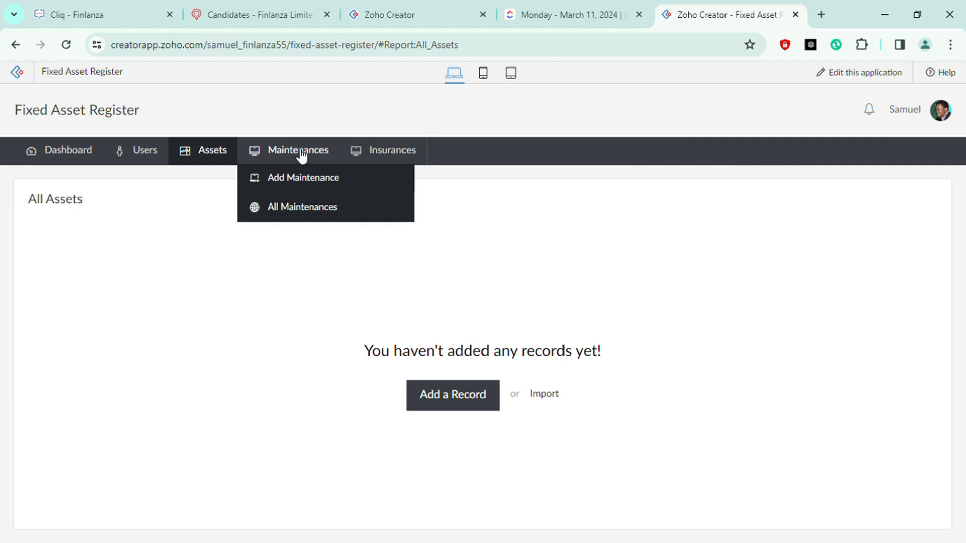
left_click(315, 179)
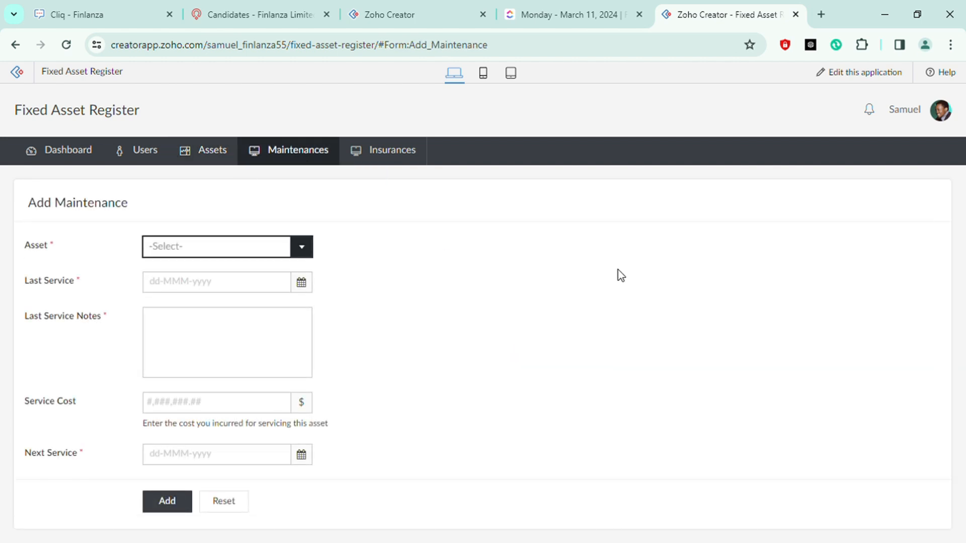
left_click(242, 250)
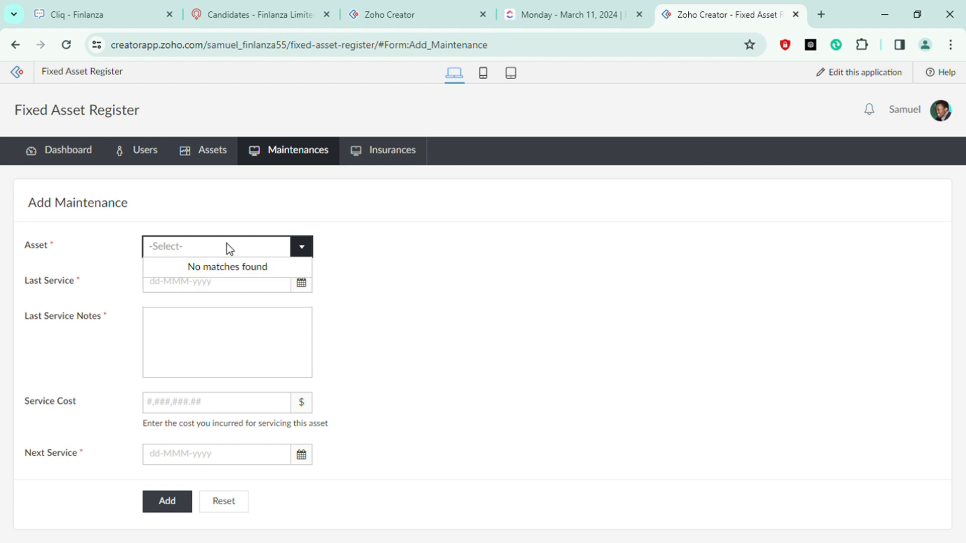
left_click(230, 248)
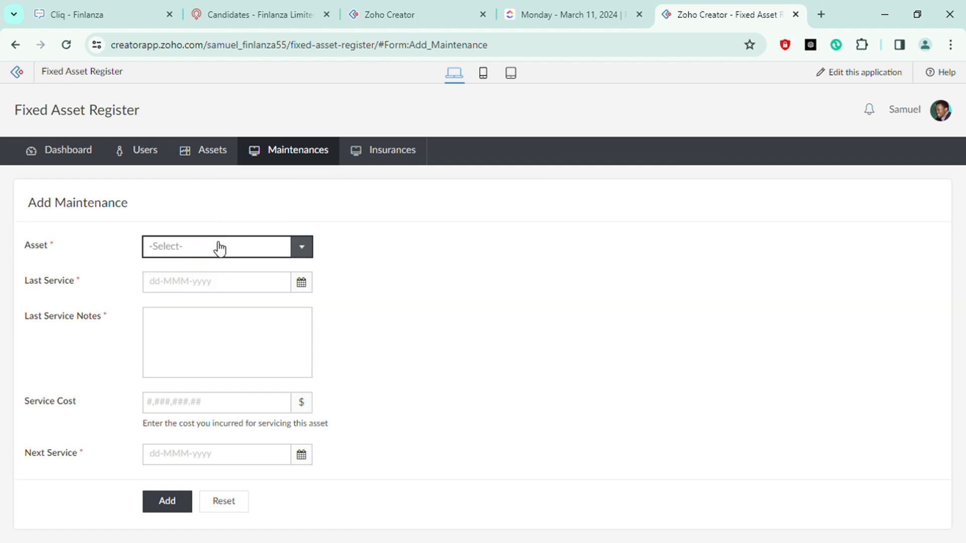
left_click(172, 247)
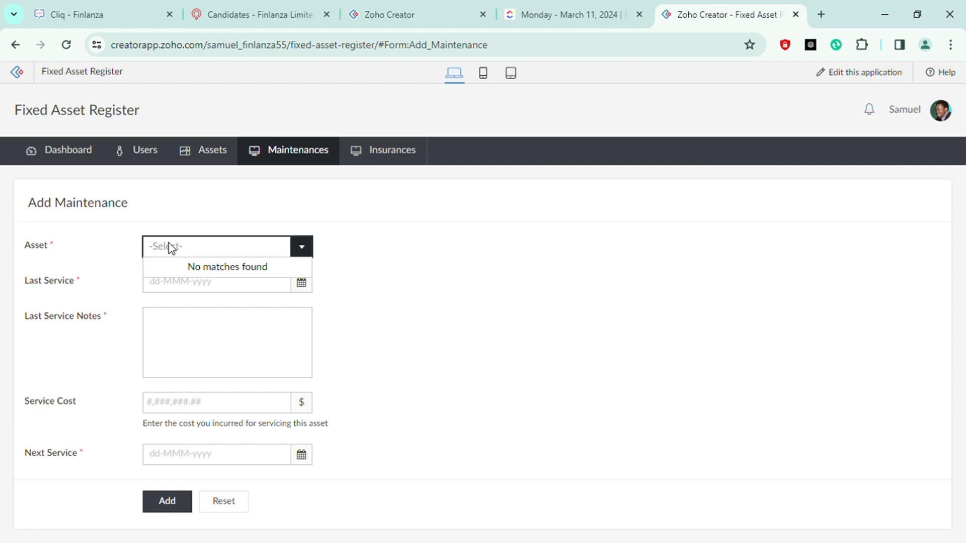
left_click(383, 289)
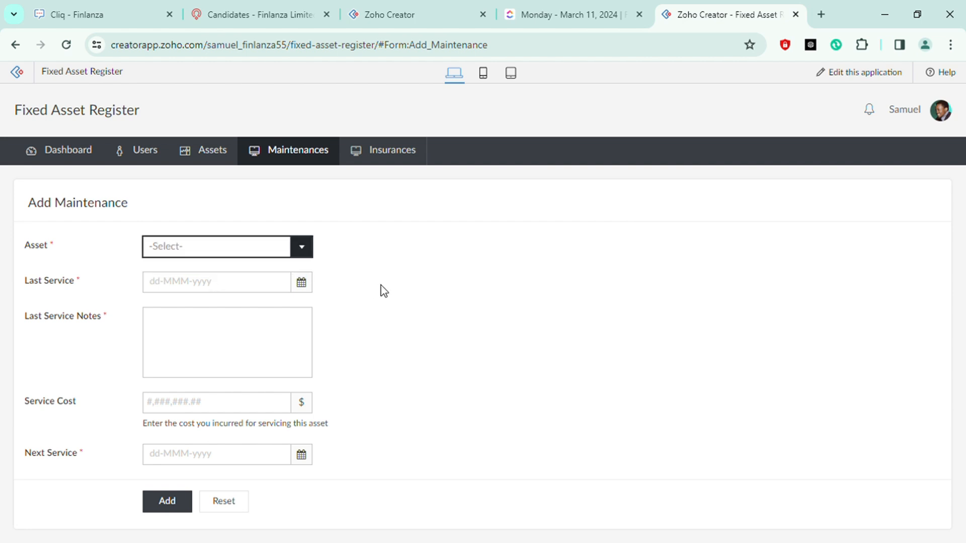
Set the last service date to 08-Nov-2023
left_click(207, 251)
left_click(444, 283)
left_click(246, 292)
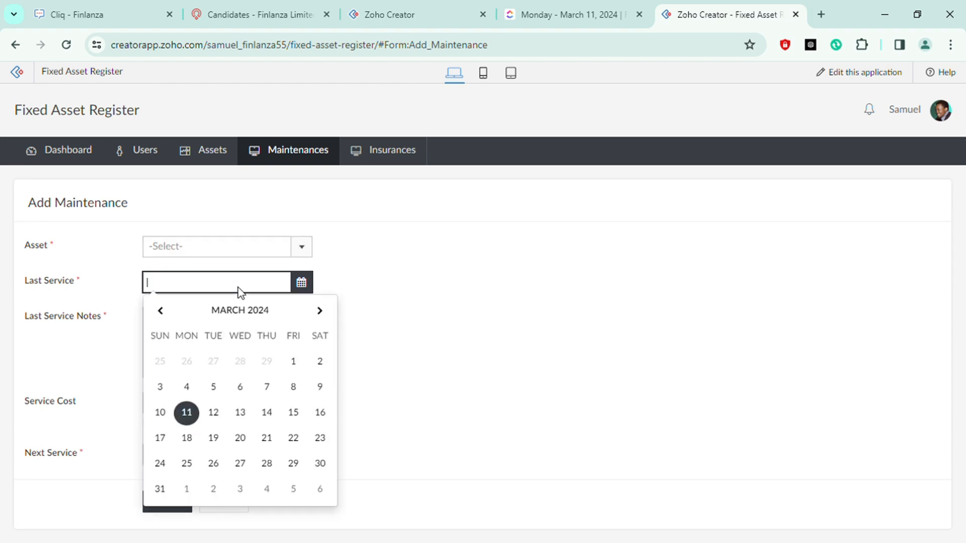
left_click(162, 312)
left_click(162, 312)
left_click(162, 312)
left_click(162, 312)
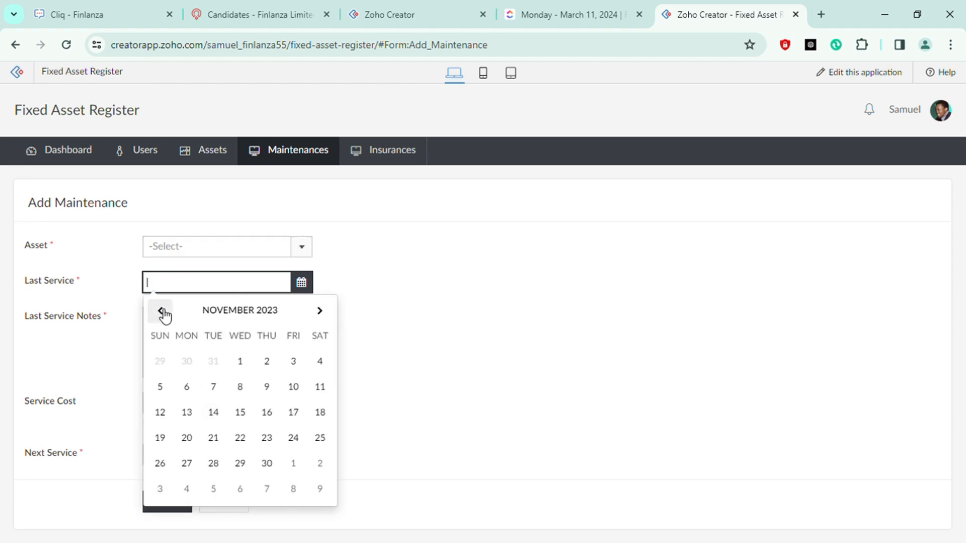
left_click(240, 386)
Enter service as the last service notes and 50 as the service cost
triple_click(473, 263)
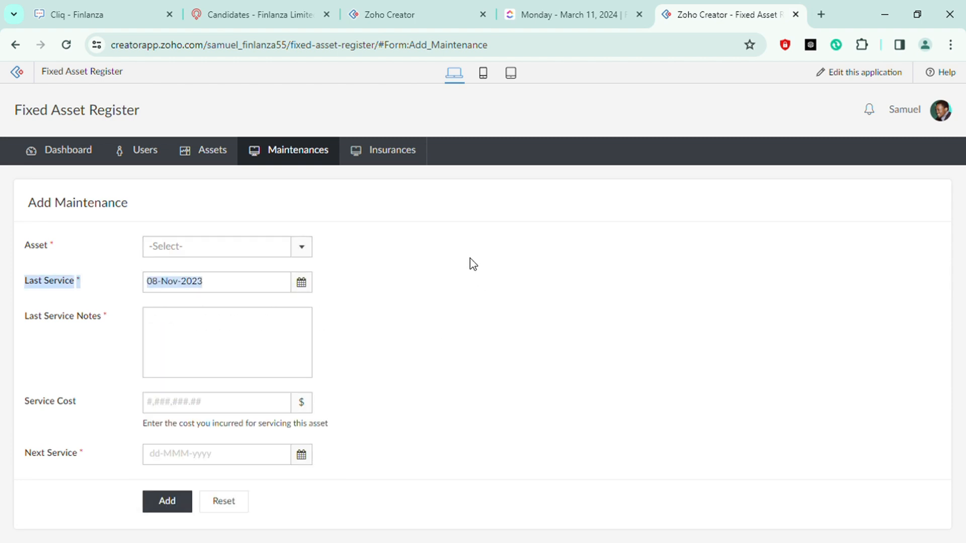
left_click(254, 342)
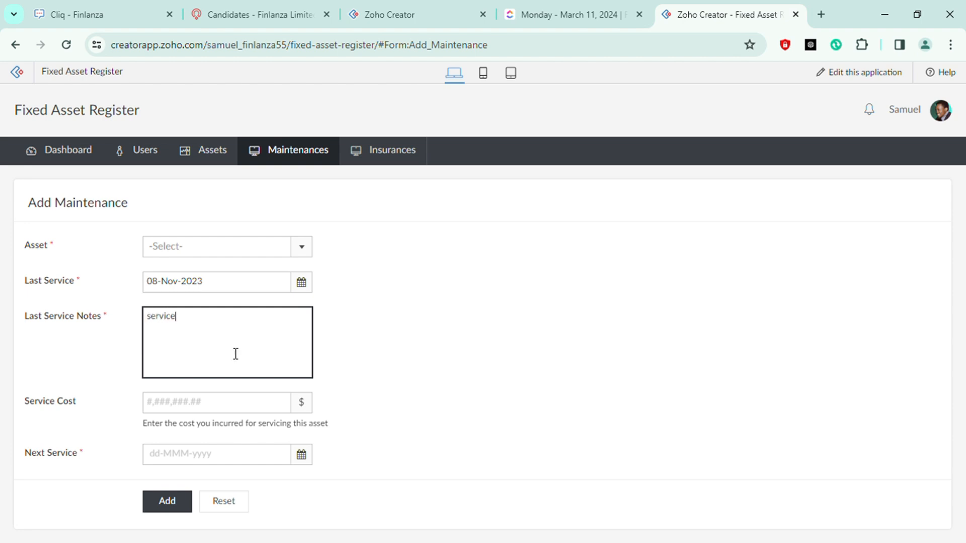
left_click(215, 403)
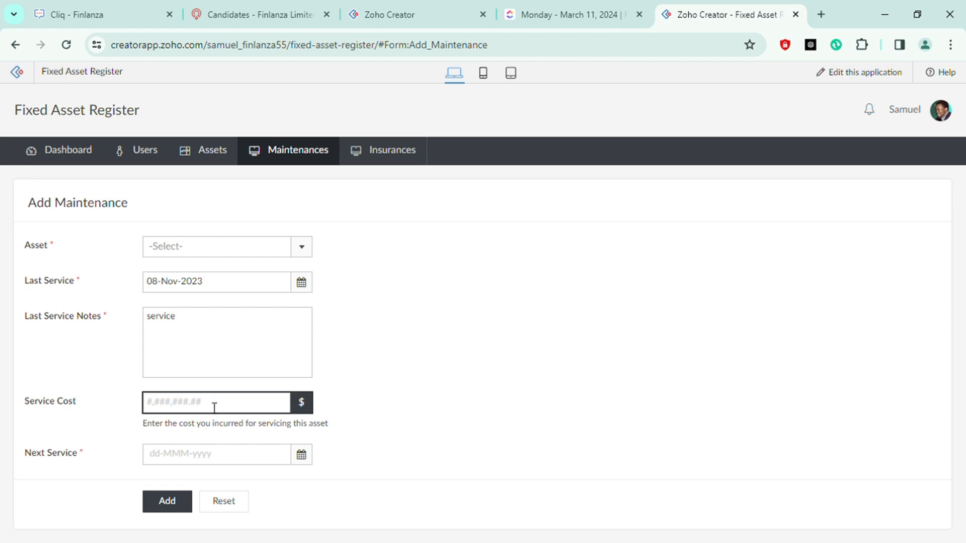
type("2")
key("BackSpace")
type("50")
Set the next service date to 28-Mar-2024
left_click(458, 388)
left_click(234, 463)
left_click(225, 462)
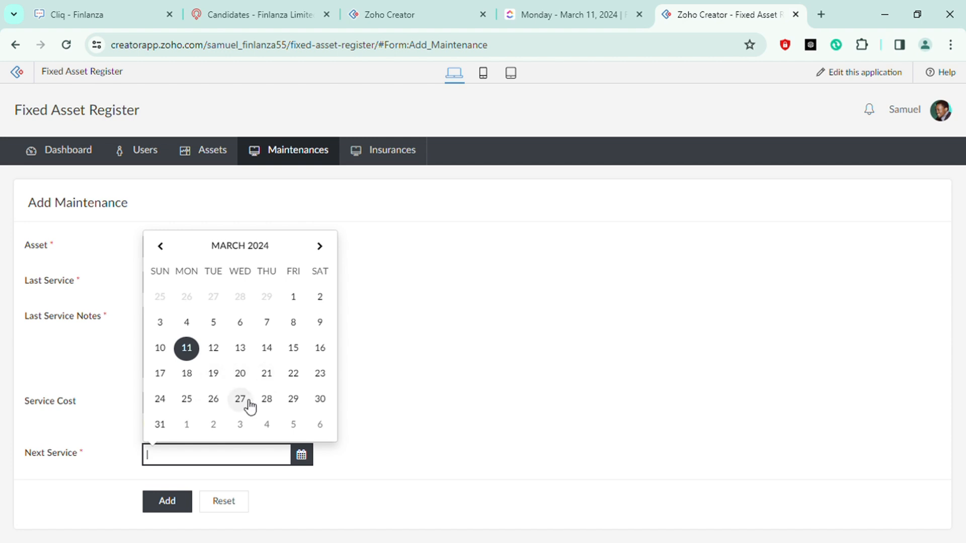
left_click(265, 404)
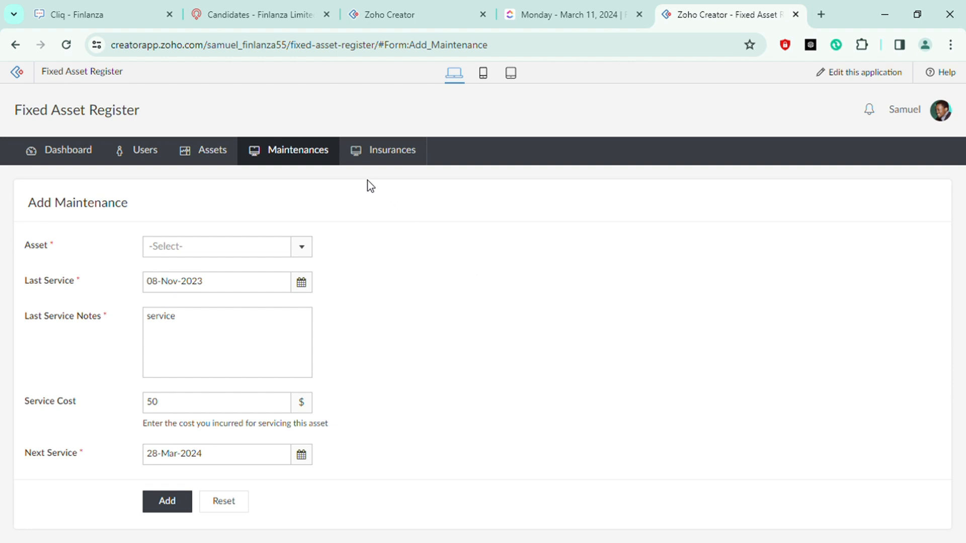
Open the All Maintenances report
mouse_move(313, 154)
left_click(294, 209)
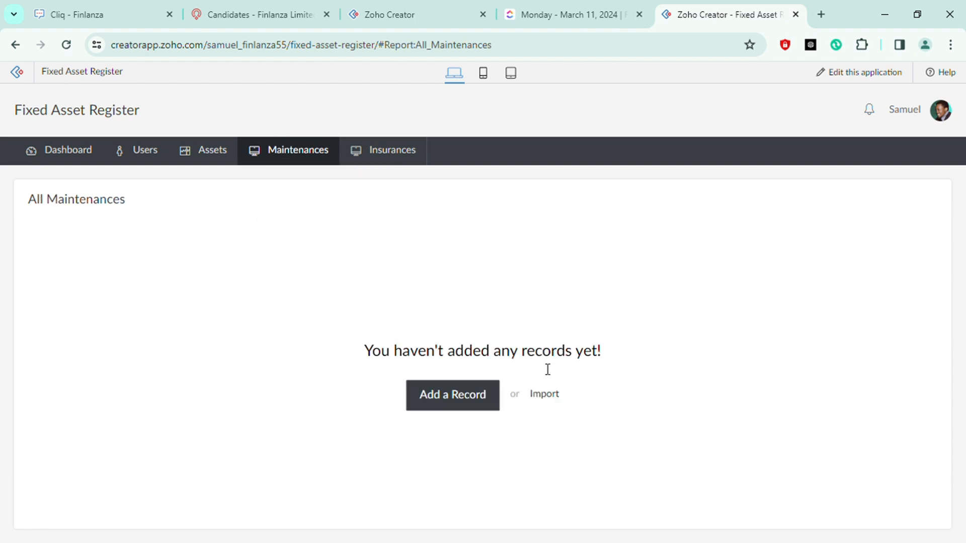
Open the Add Insurance form and try to choose an asset from its asset list
mouse_move(383, 159)
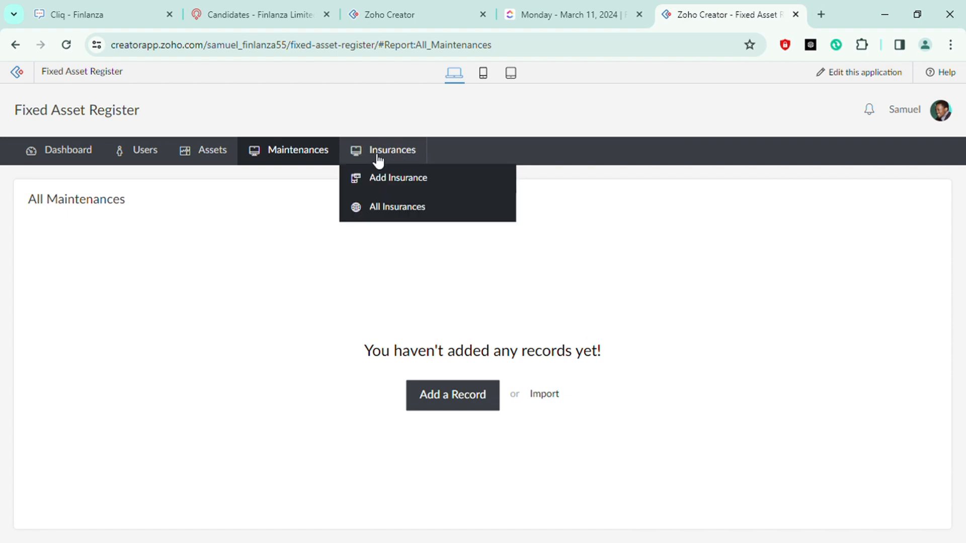
left_click(405, 182)
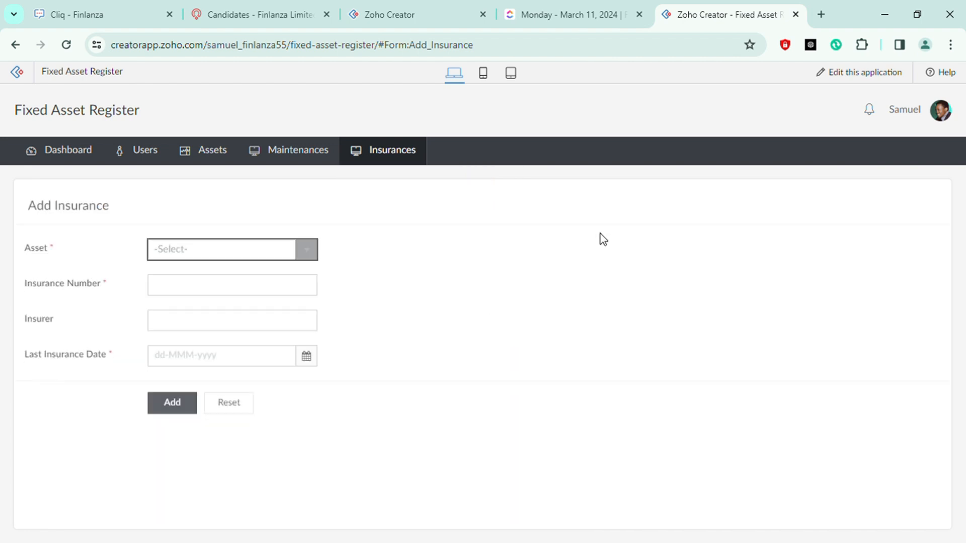
left_click(219, 254)
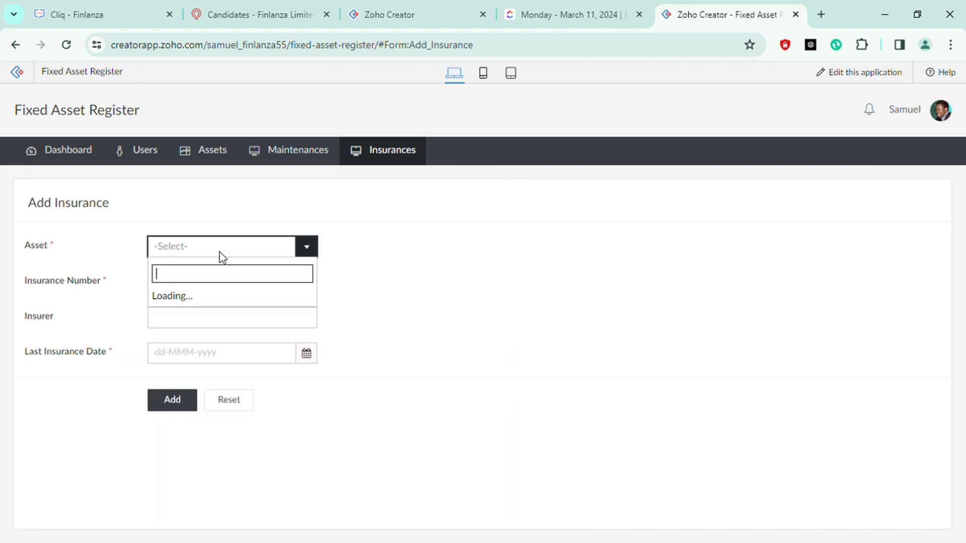
left_click(216, 251)
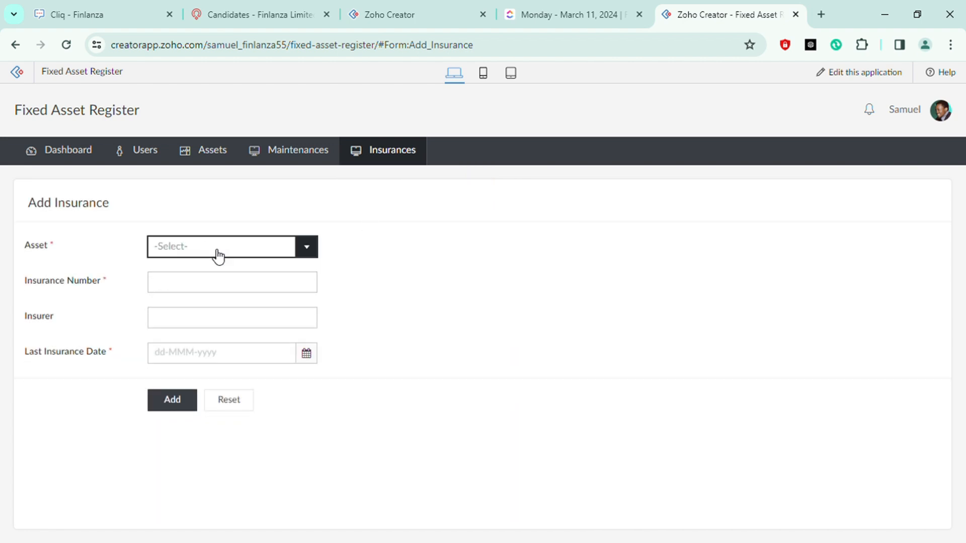
left_click(211, 251)
left_click(244, 292)
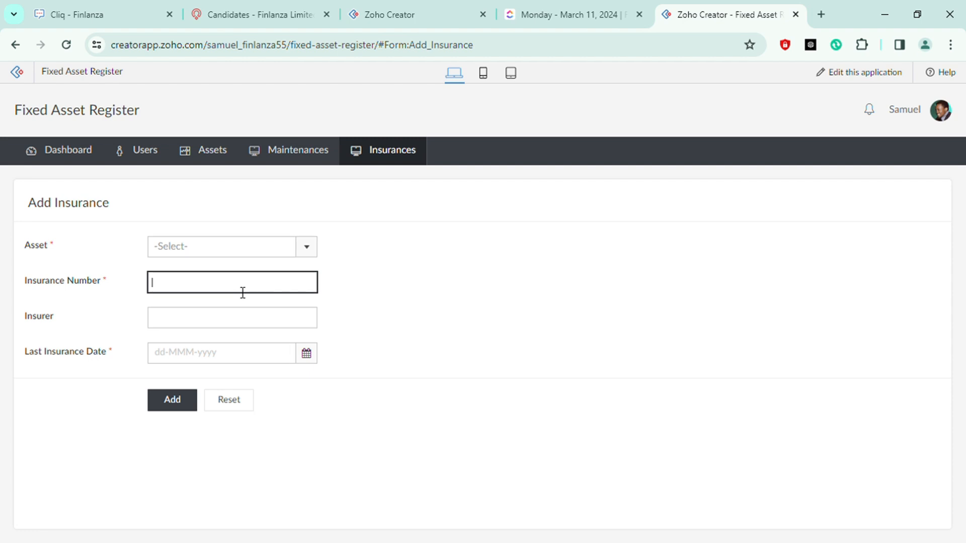
Enter PM as the insurer and set the last insurance date to 02-Mar-2024
left_click(270, 321)
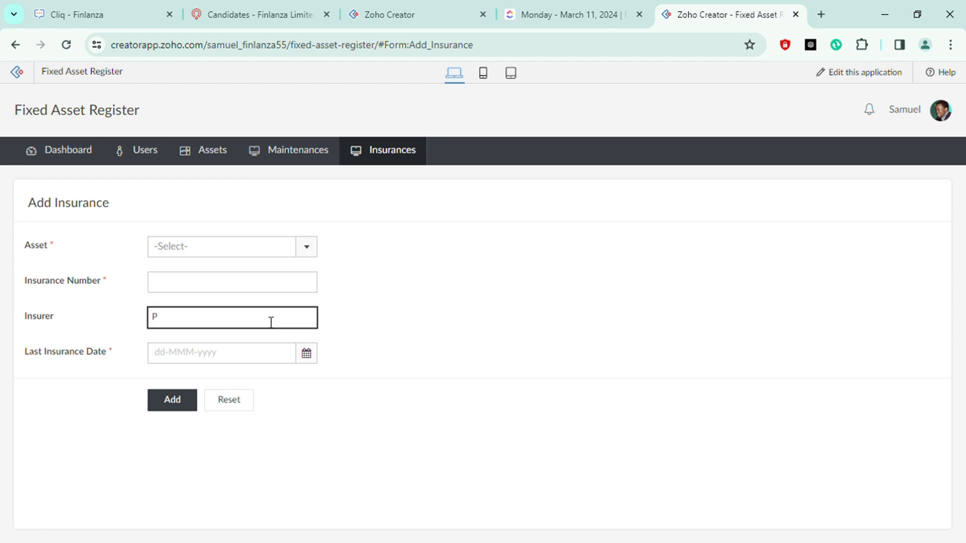
left_click(234, 358)
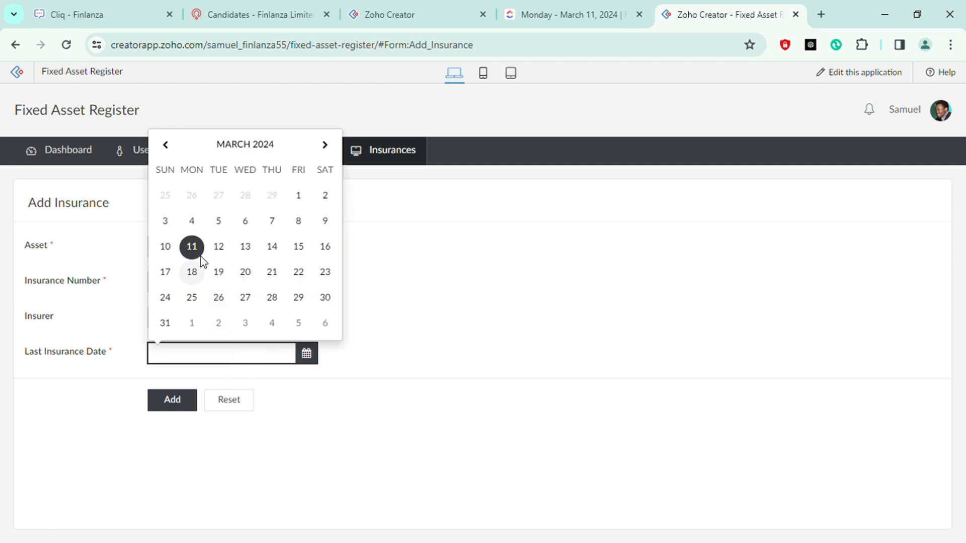
left_click(174, 152)
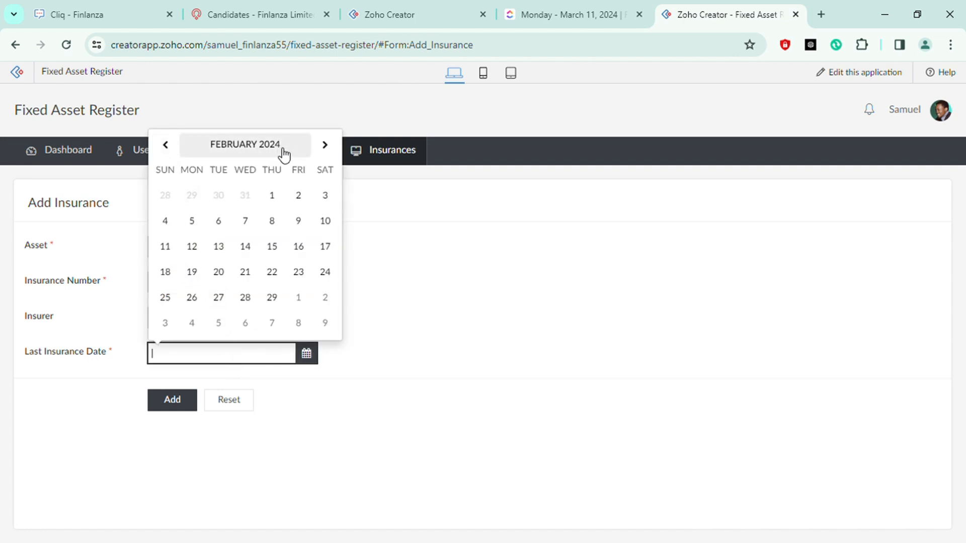
left_click(323, 148)
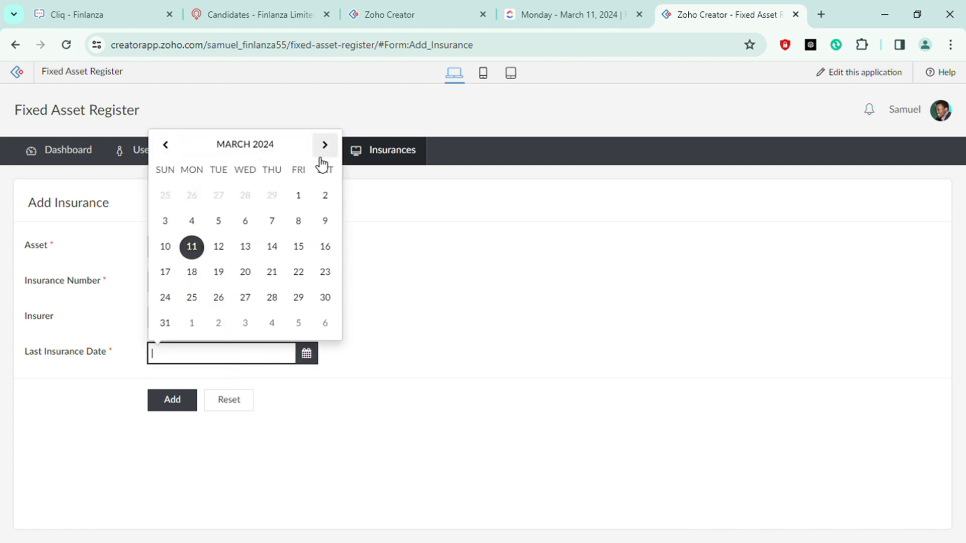
left_click(326, 198)
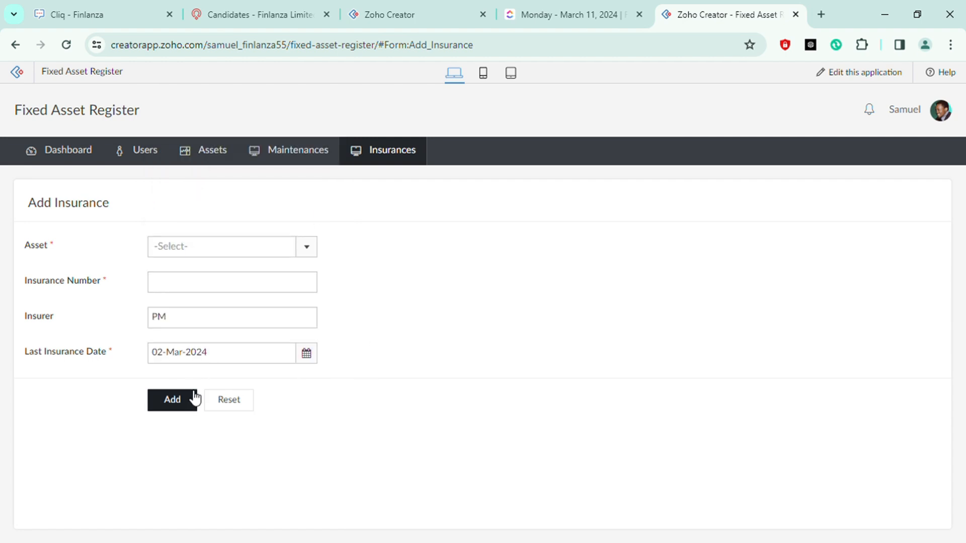
Open the dashboard and scroll through its asset summary panels
mouse_move(66, 159)
left_click(73, 177)
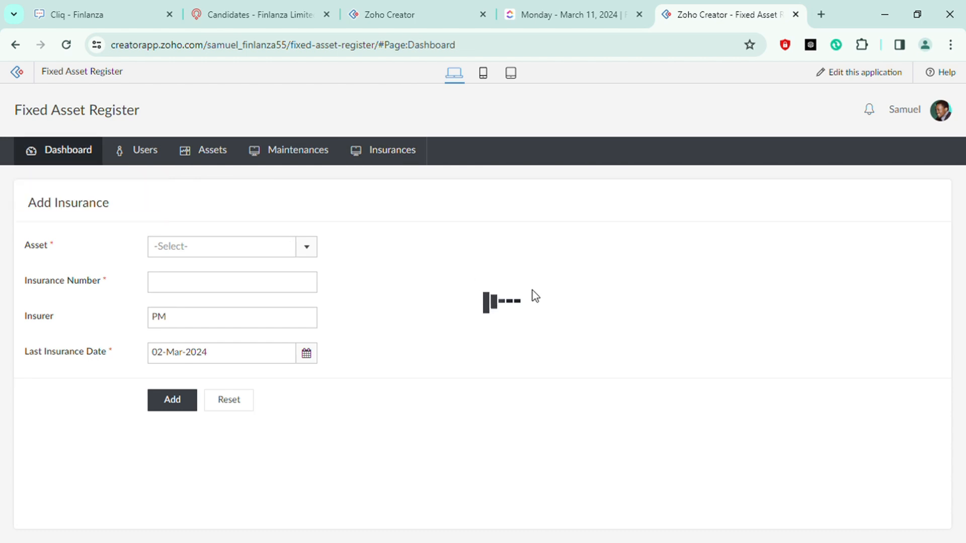
scroll(742, 301, "down", 10)
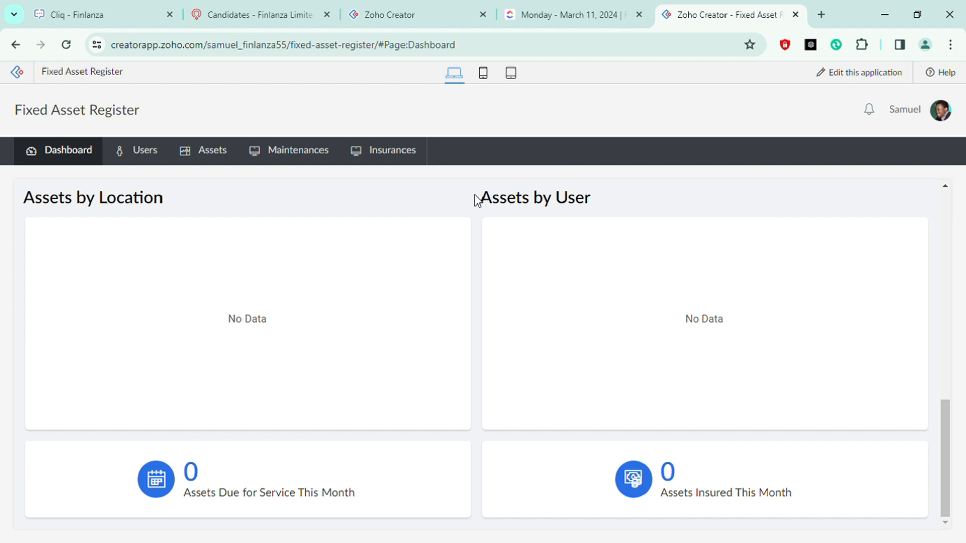
Open the app's Help page
mouse_move(78, 164)
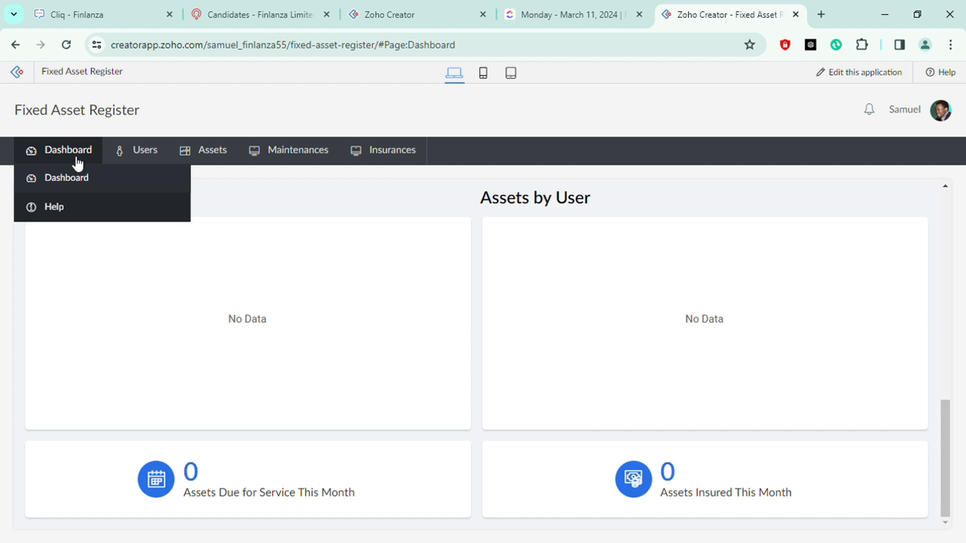
left_click(69, 208)
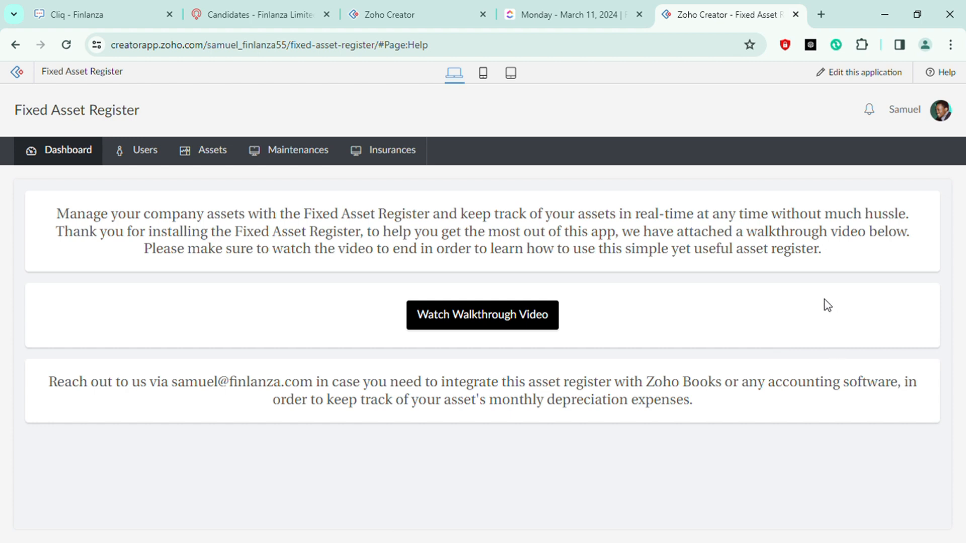
mouse_move(154, 157)
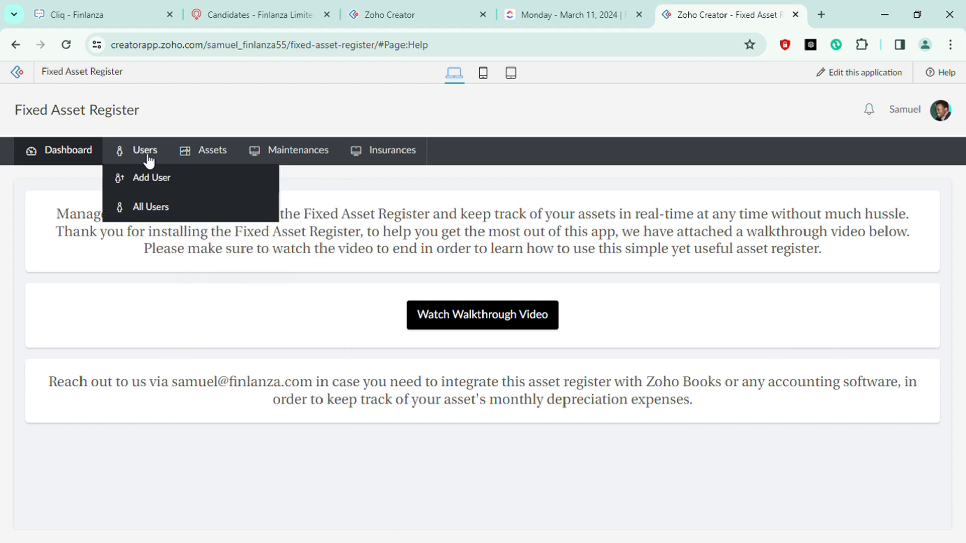